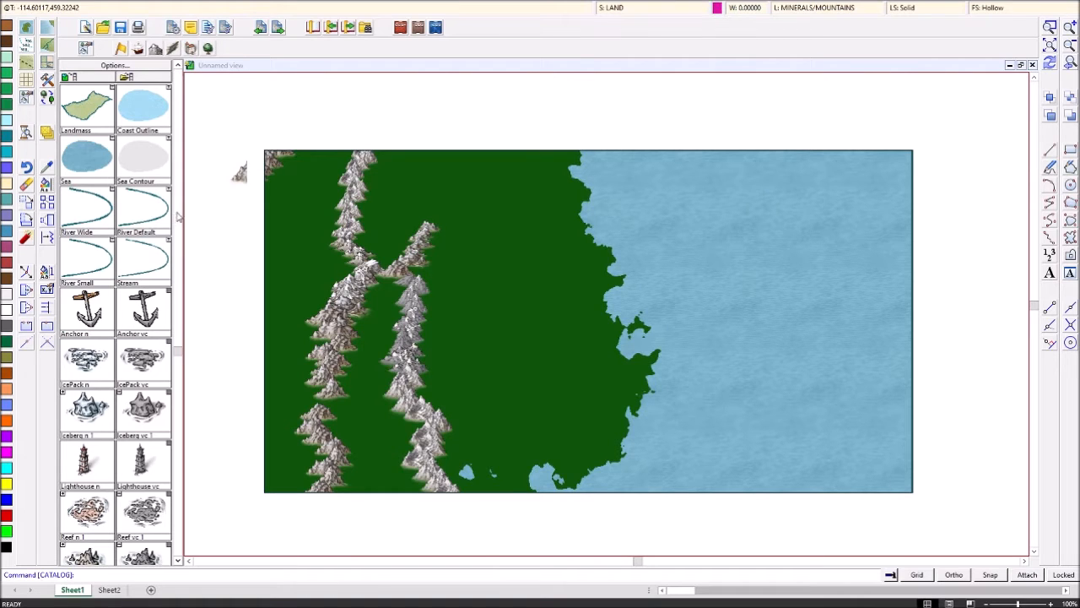
Look through the coast symbol catalog and examine the map's mountain ranges and coastline up close
scroll(178, 217, down, 10)
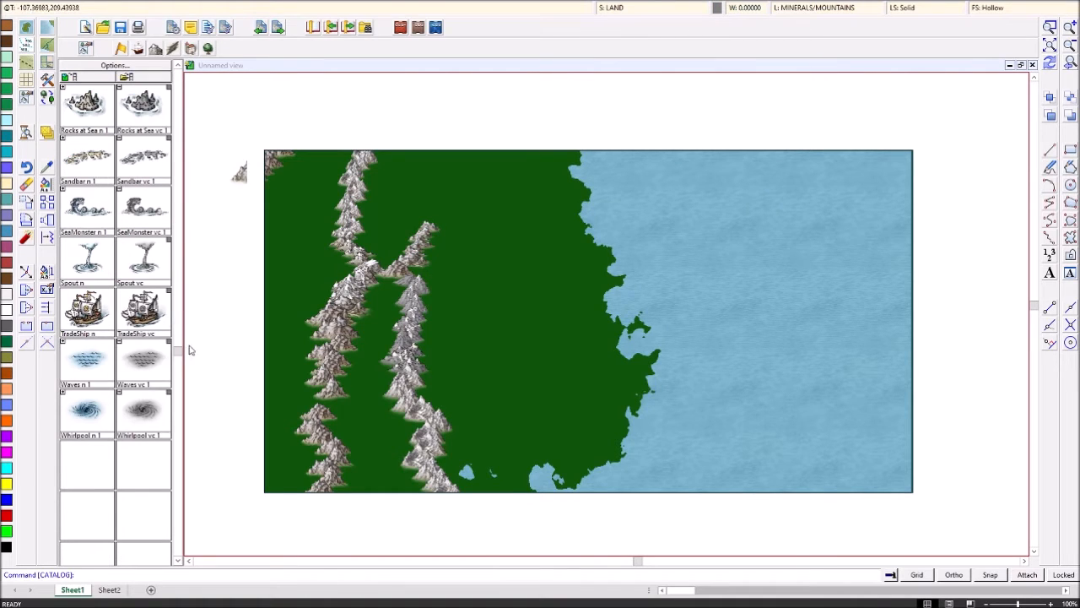
scroll(177, 226, up, 5)
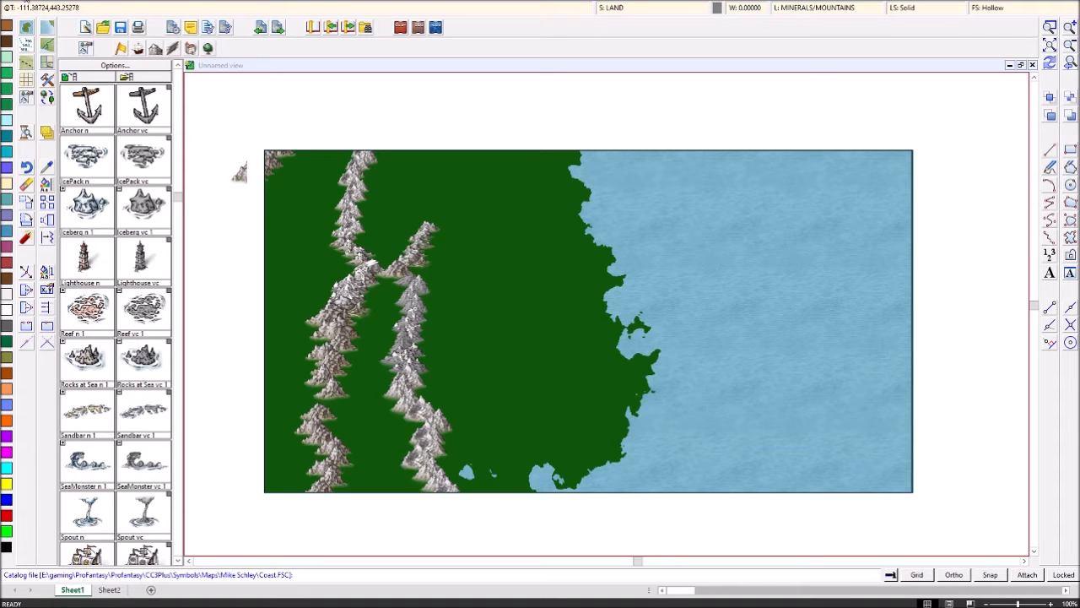
key(Escape)
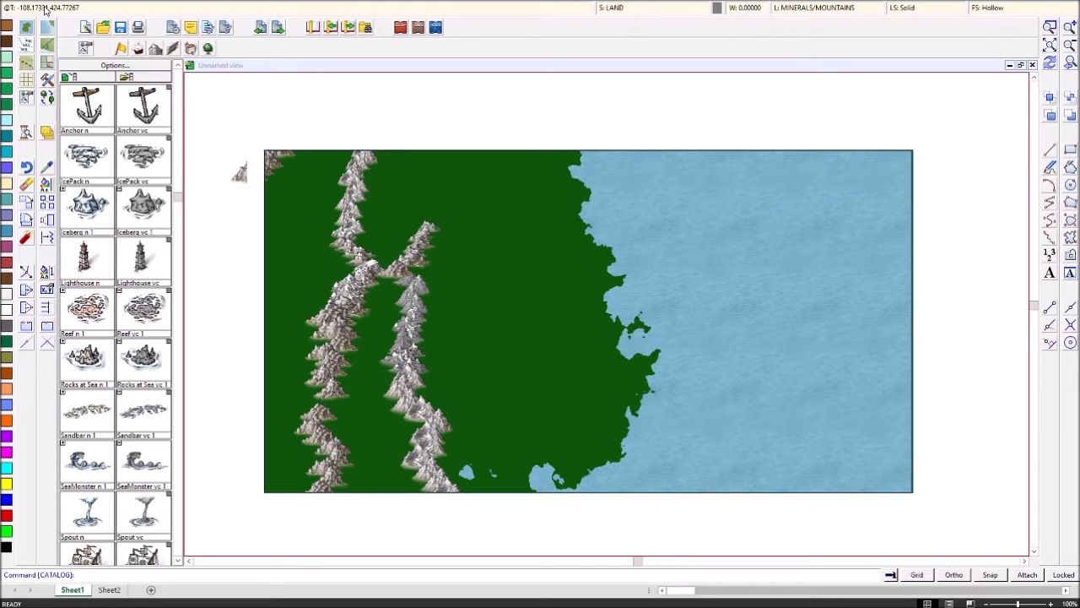
scroll(501, 342, down, 2)
scroll(502, 345, up, 3)
scroll(502, 342, down, 2)
scroll(502, 341, up, 3)
scroll(502, 341, down, 2)
scroll(502, 342, up, 3)
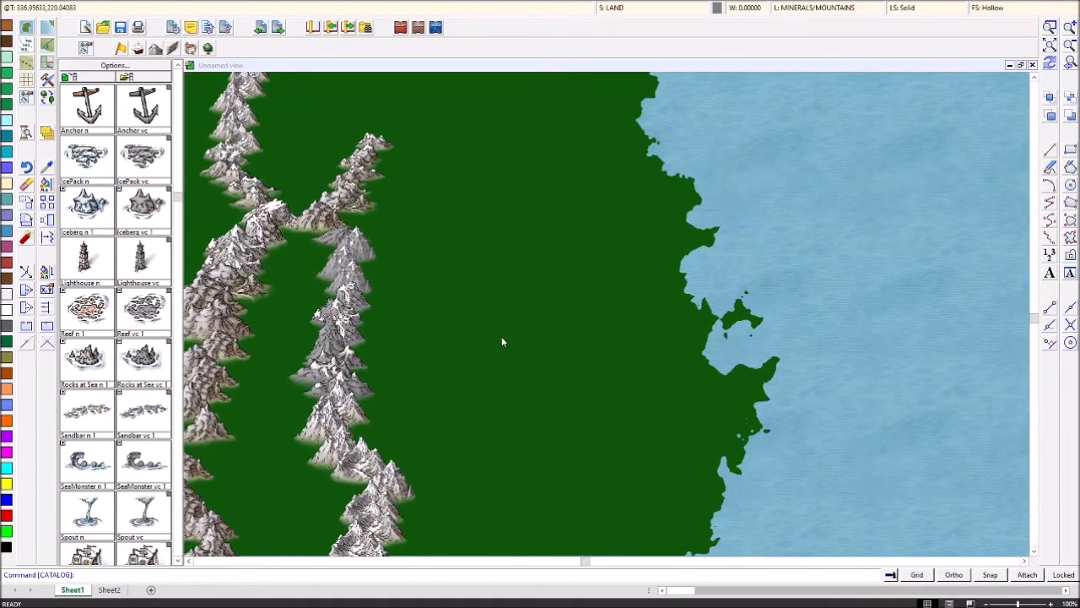
scroll(501, 341, down, 2)
scroll(501, 341, up, 1)
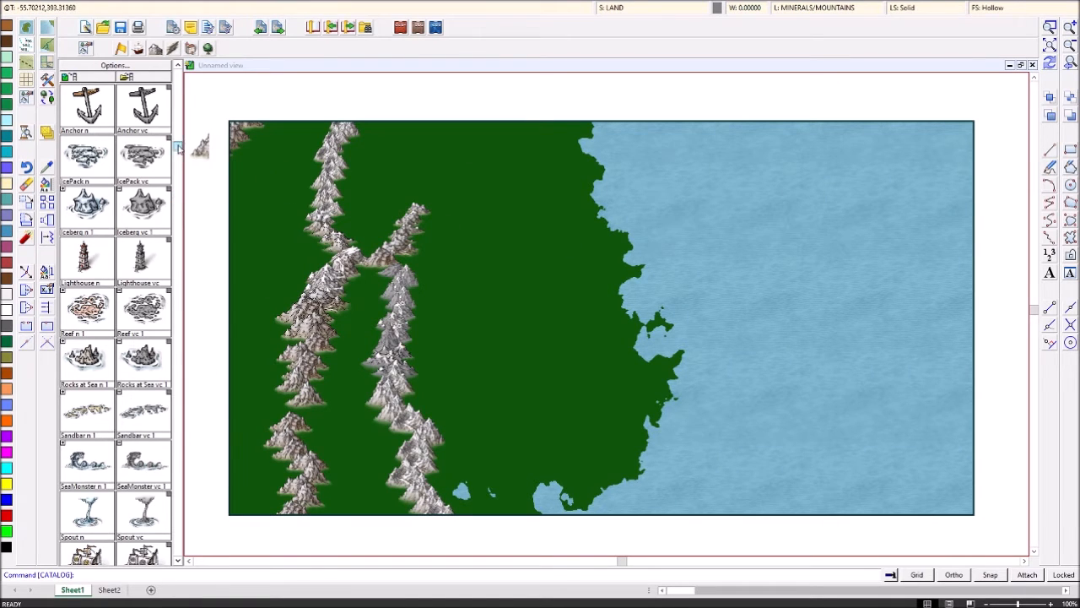
Review the coast catalog from its landmass, sea and river drawing tools through to the whirlpool symbols
drag(179, 163, 177, 103)
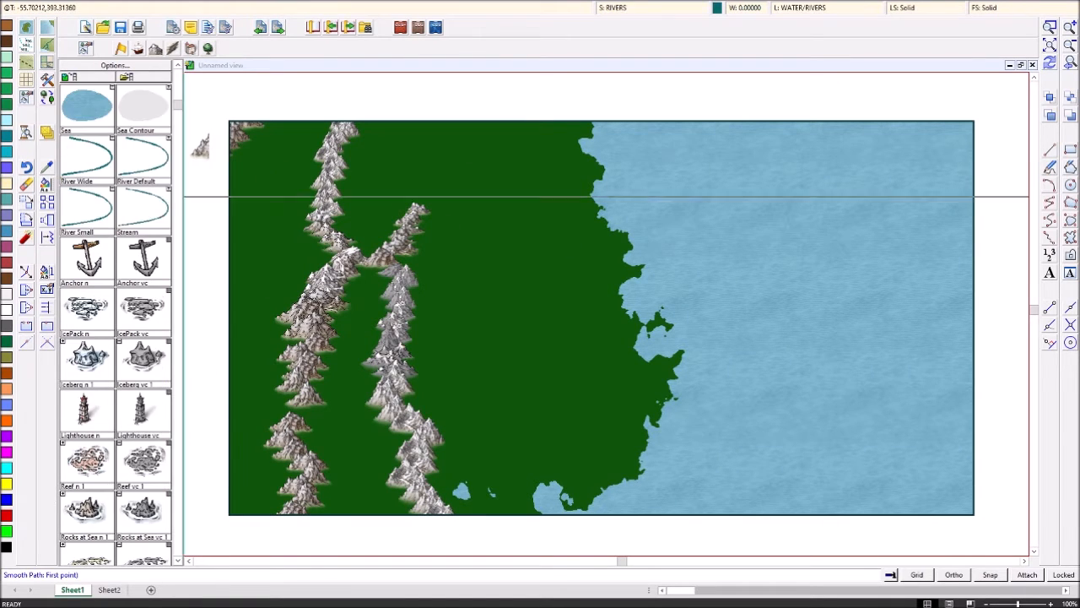
click(178, 78)
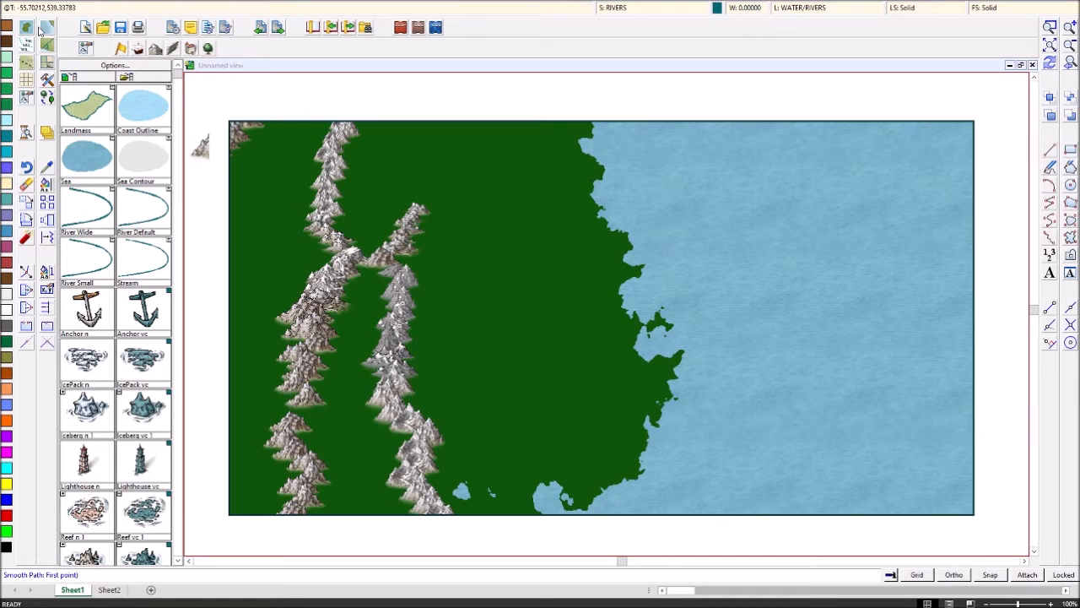
scroll(158, 387, down, 5)
scroll(159, 387, up, 4)
scroll(159, 387, up, 2)
scroll(159, 387, down, 1)
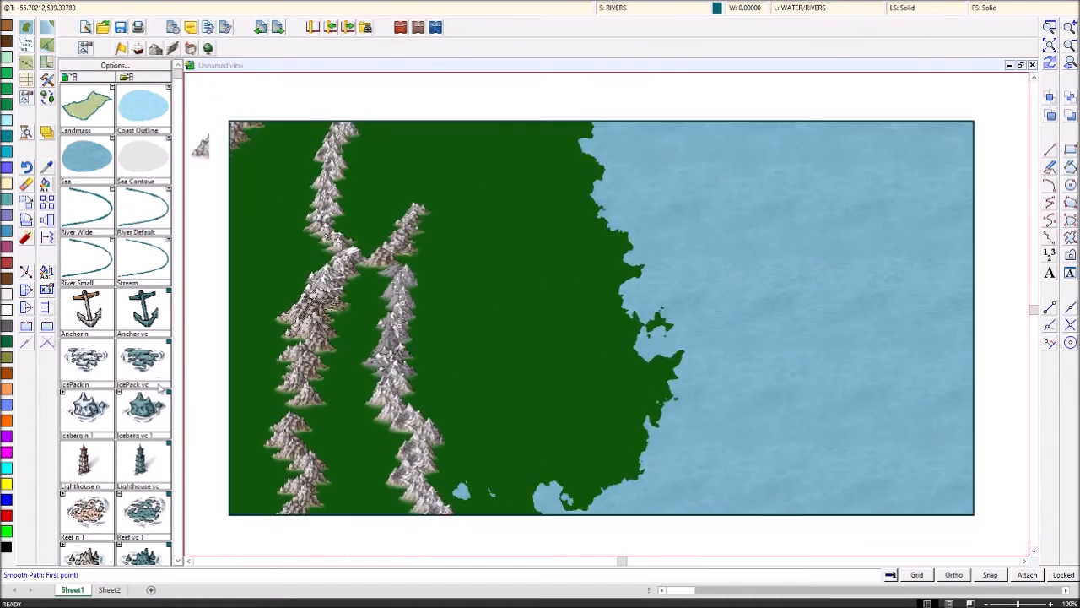
click(179, 128)
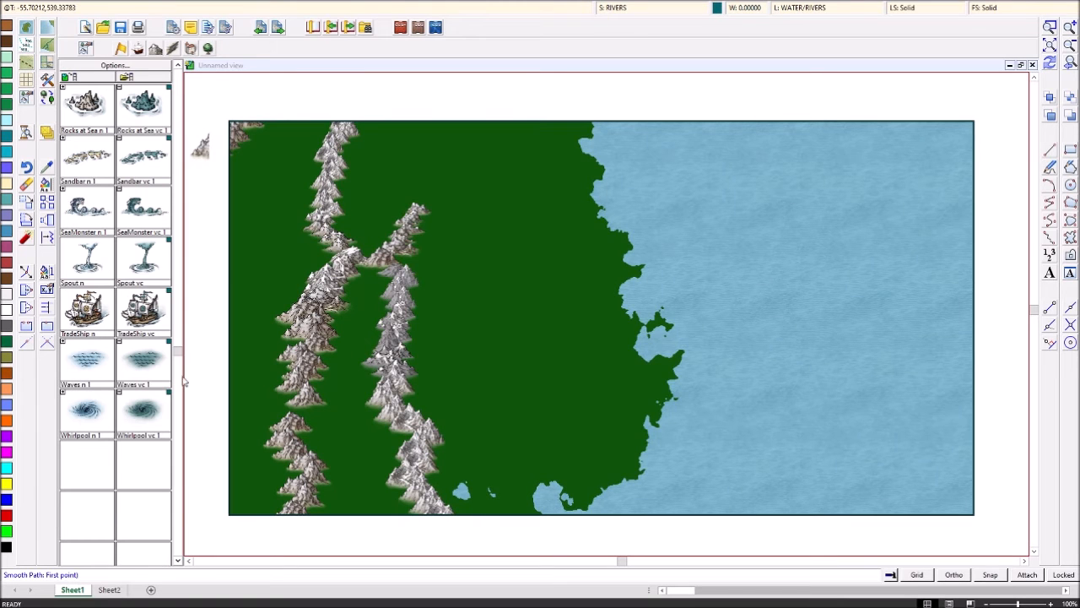
scroll(181, 401, down, 1)
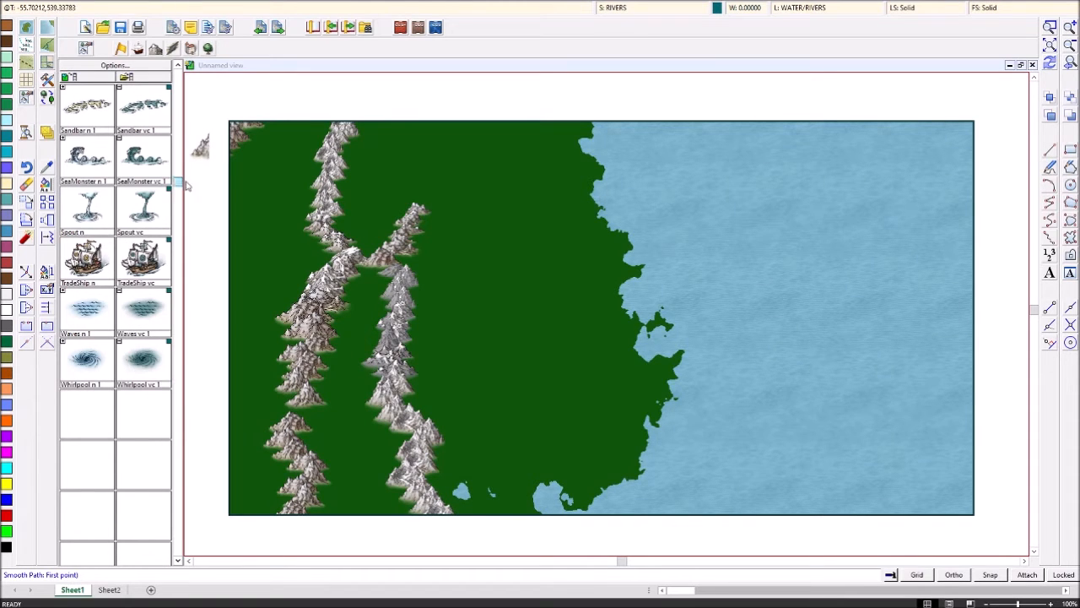
click(178, 74)
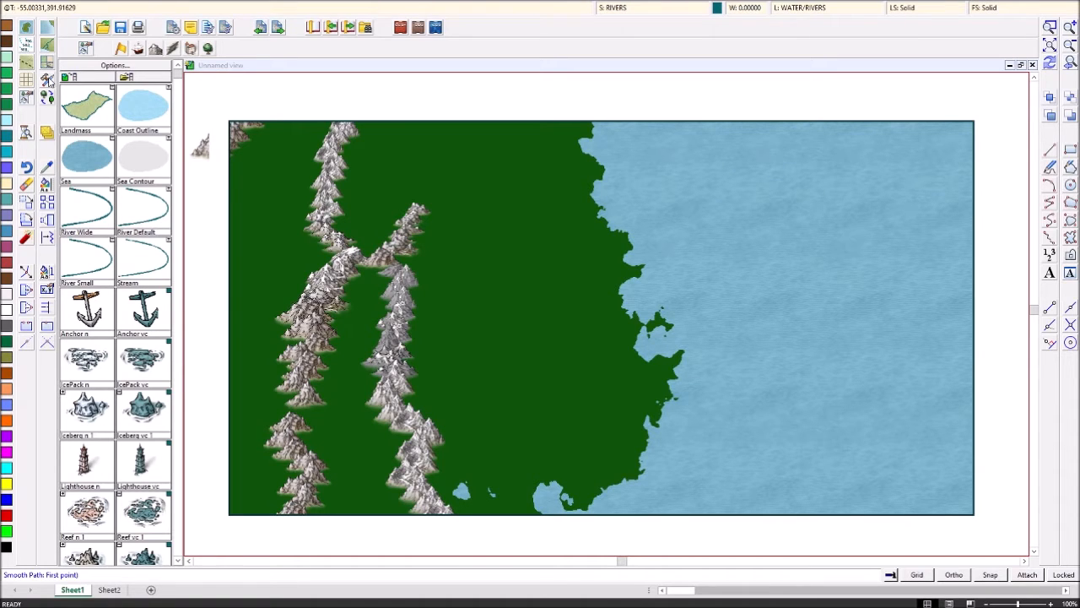
Open the mountain symbol catalog and look through its mountain, volcano, hill and foothill symbols
click(155, 49)
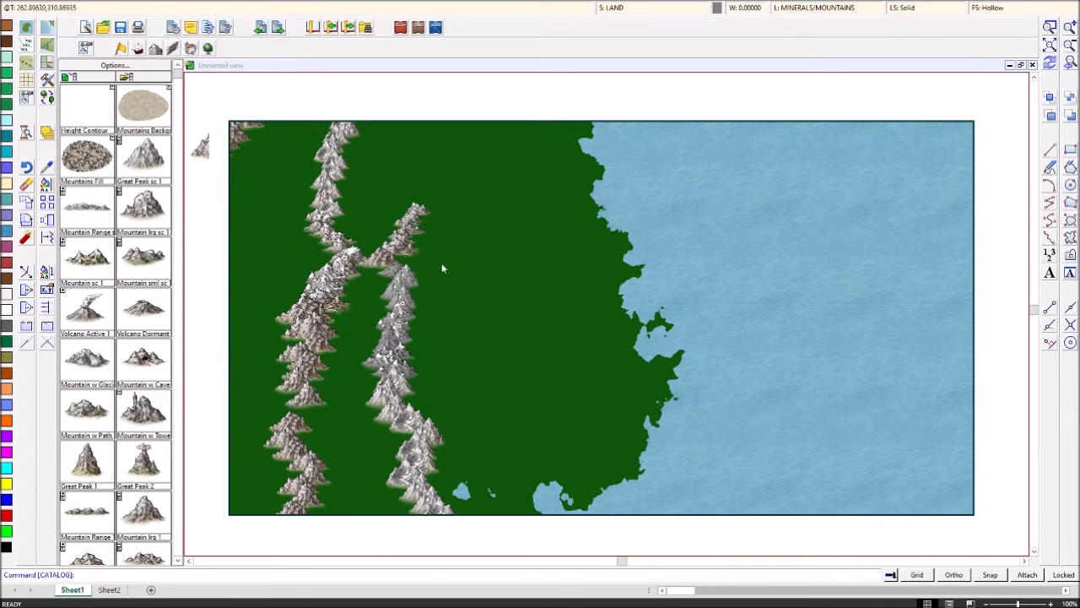
scroll(140, 297, down, 6)
scroll(140, 297, up, 8)
scroll(140, 297, down, 2)
scroll(168, 207, down, 1)
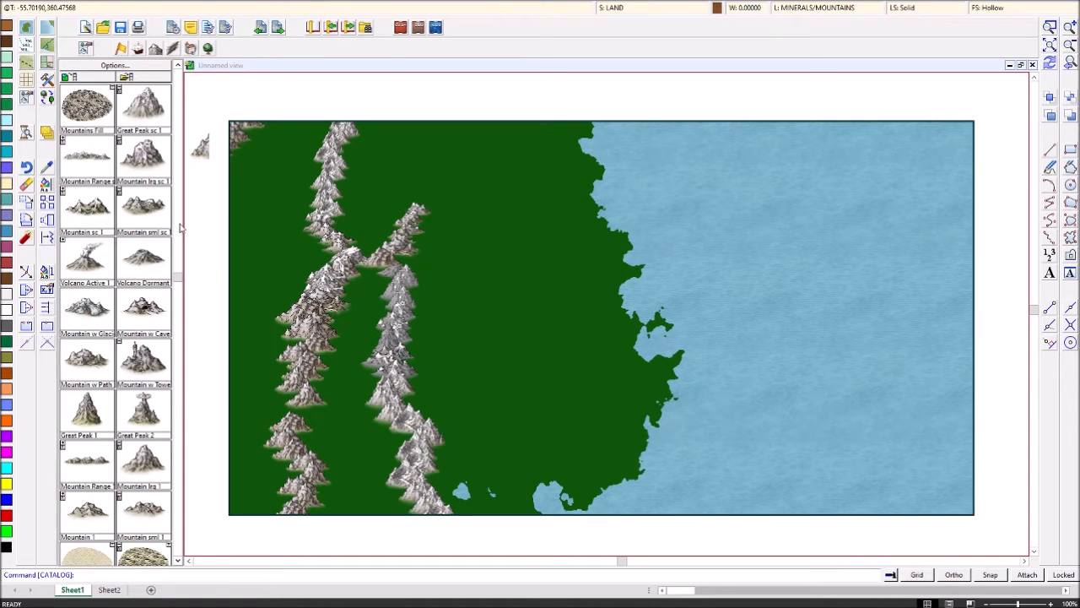
scroll(163, 389, down, 3)
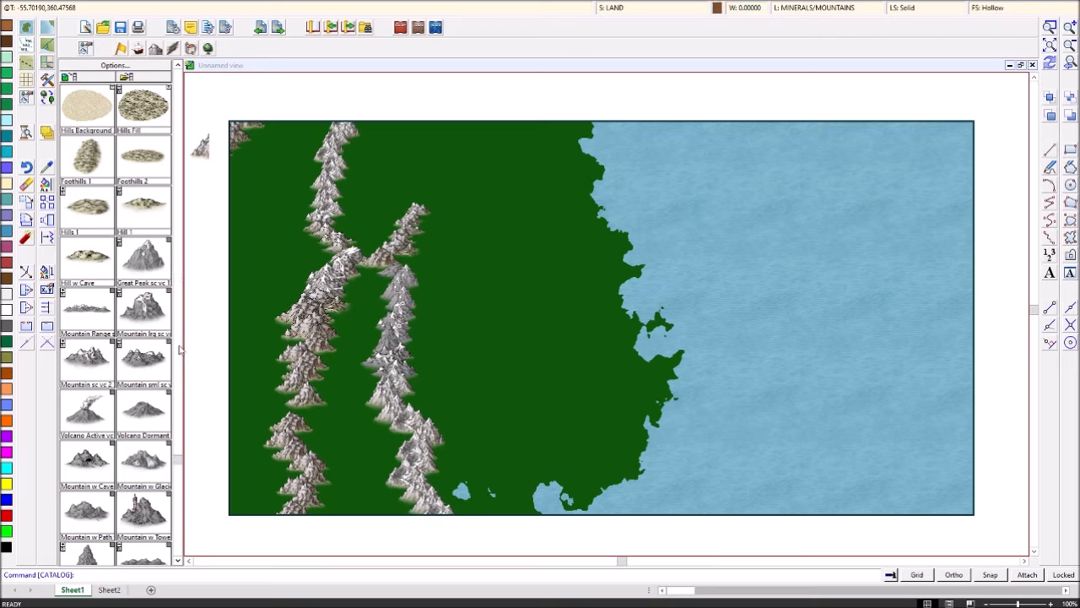
scroll(183, 413, down, 5)
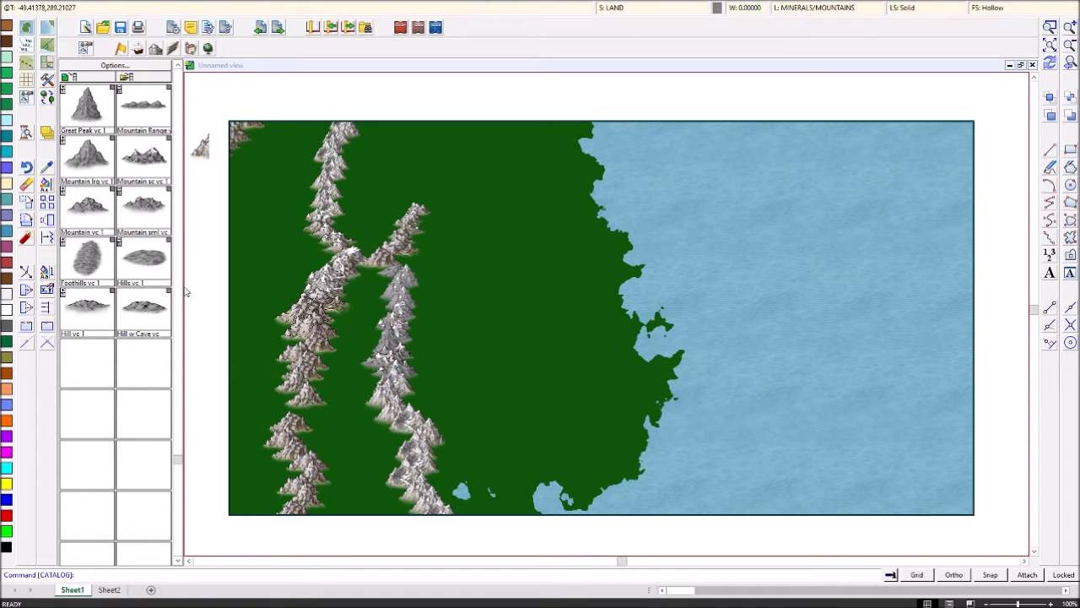
Place three Foothills vc 1 symbols on the open land between the mountains and the coast
click(96, 254)
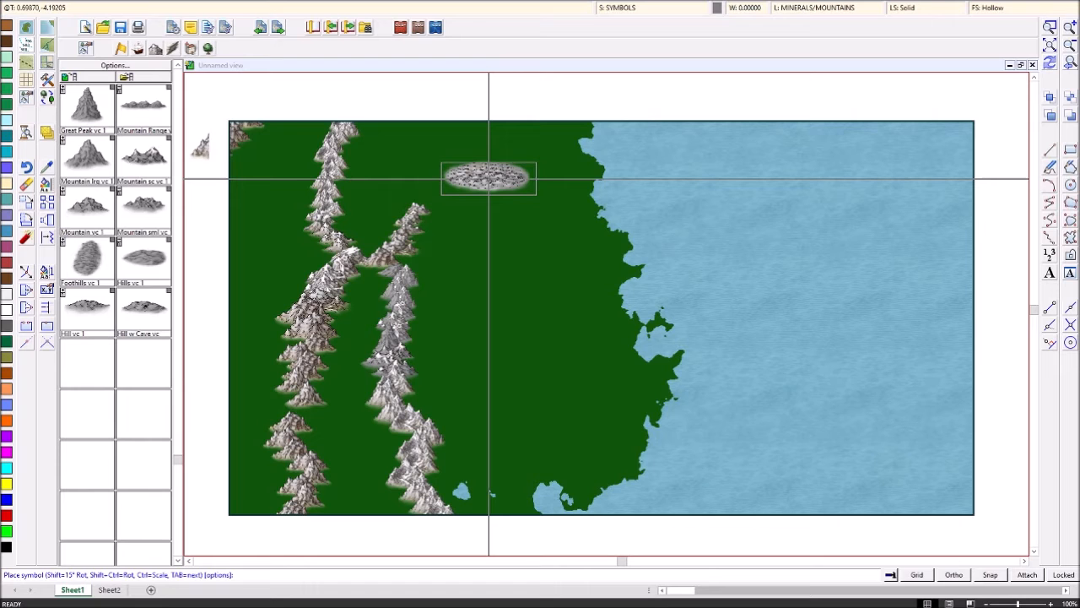
key(shift)
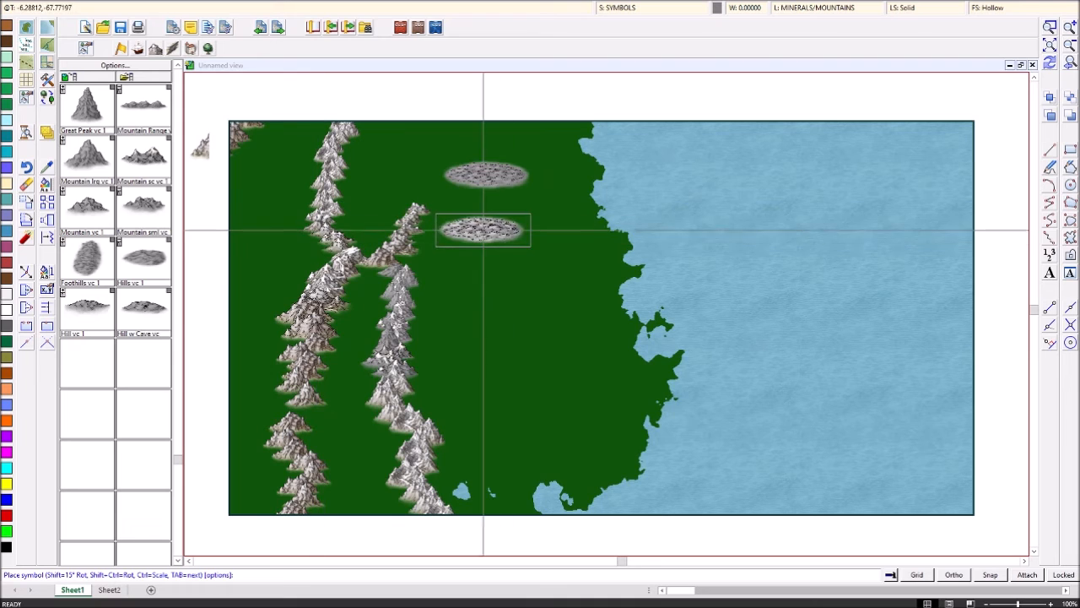
click(493, 224)
click(512, 291)
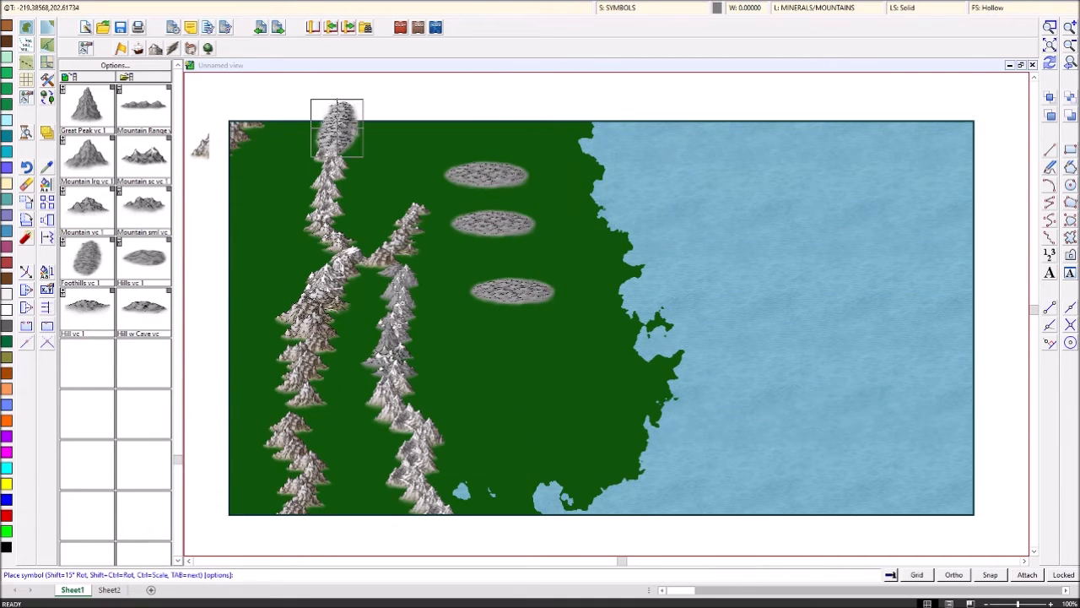
Undo the three foothill placements
key(ctrl+z)
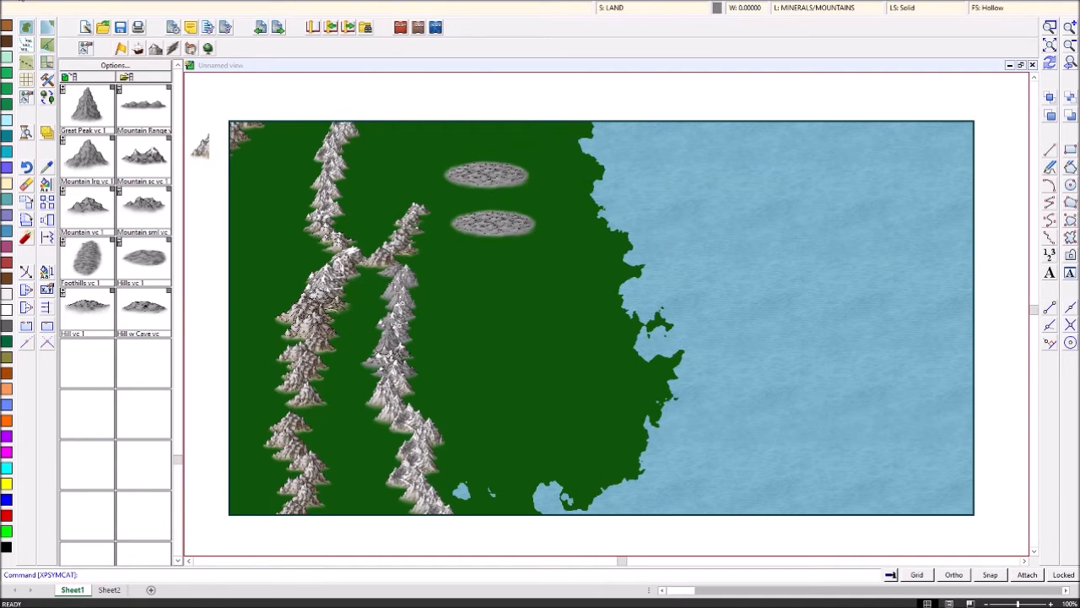
key(ctrl+z)
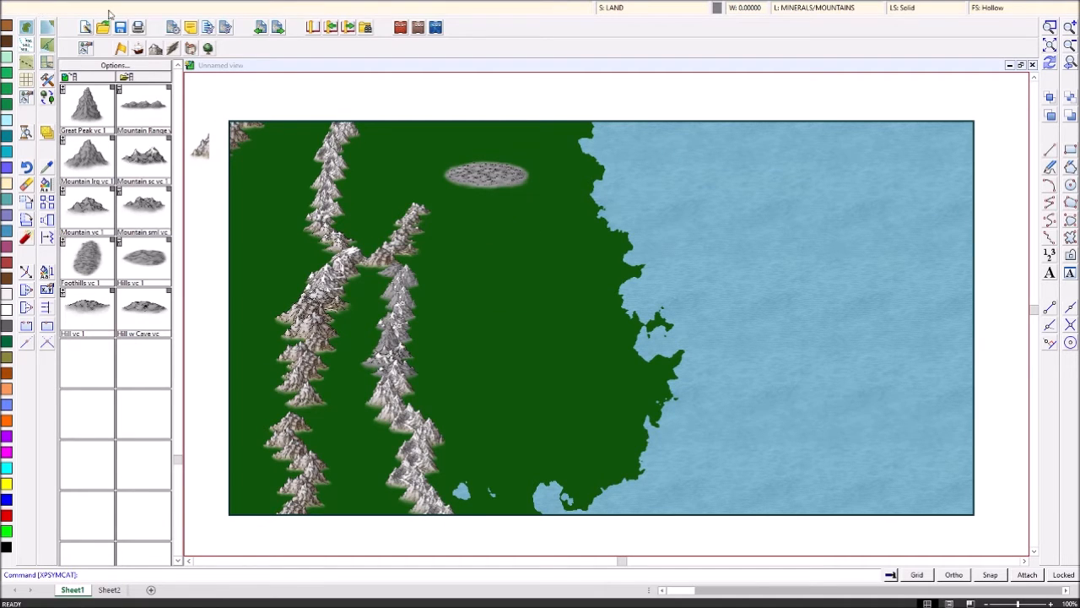
key(ctrl+z)
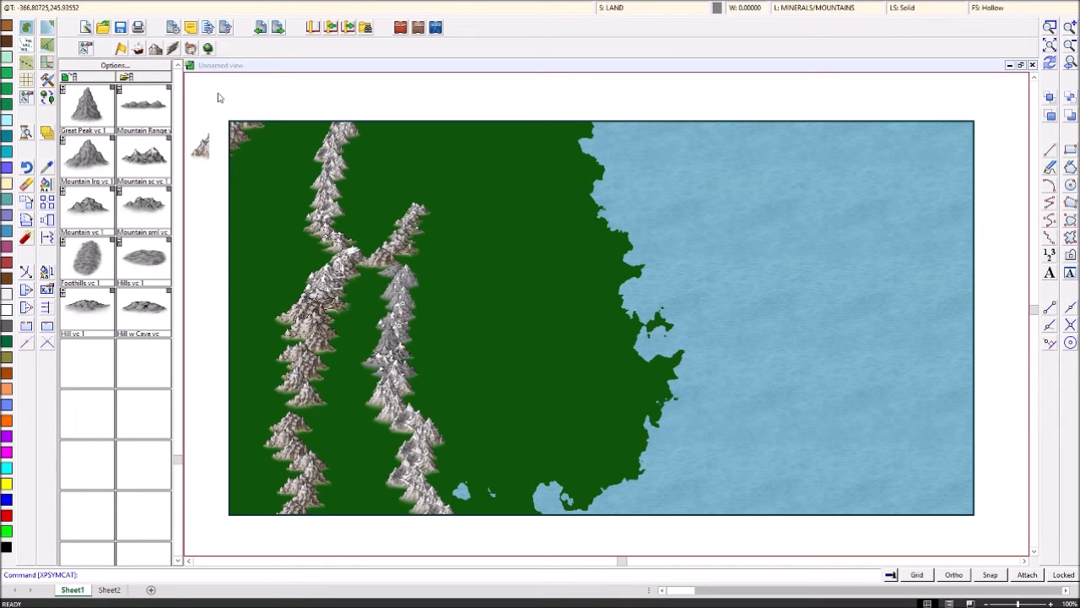
Place three scaled-down City Walled n symbols along the coast: in the north, on the middle peninsula and in the south
click(192, 48)
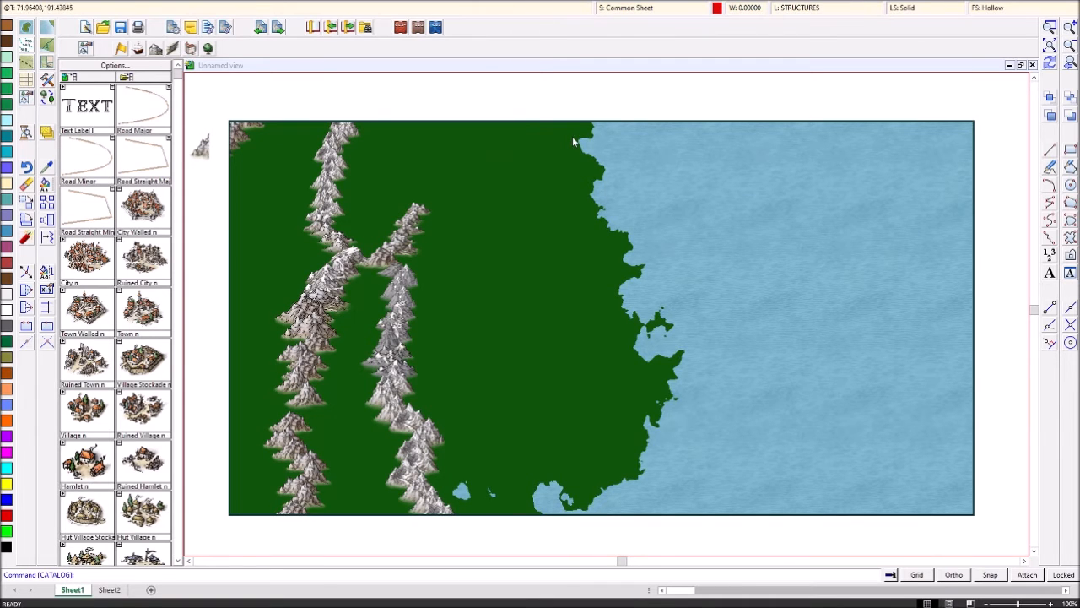
click(143, 208)
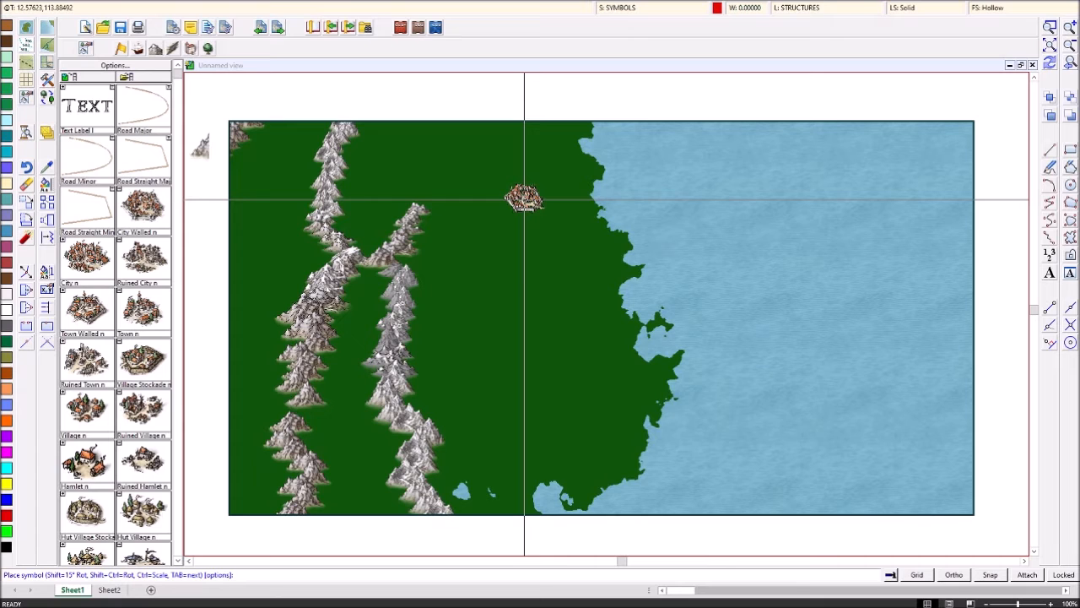
key(ctrl)
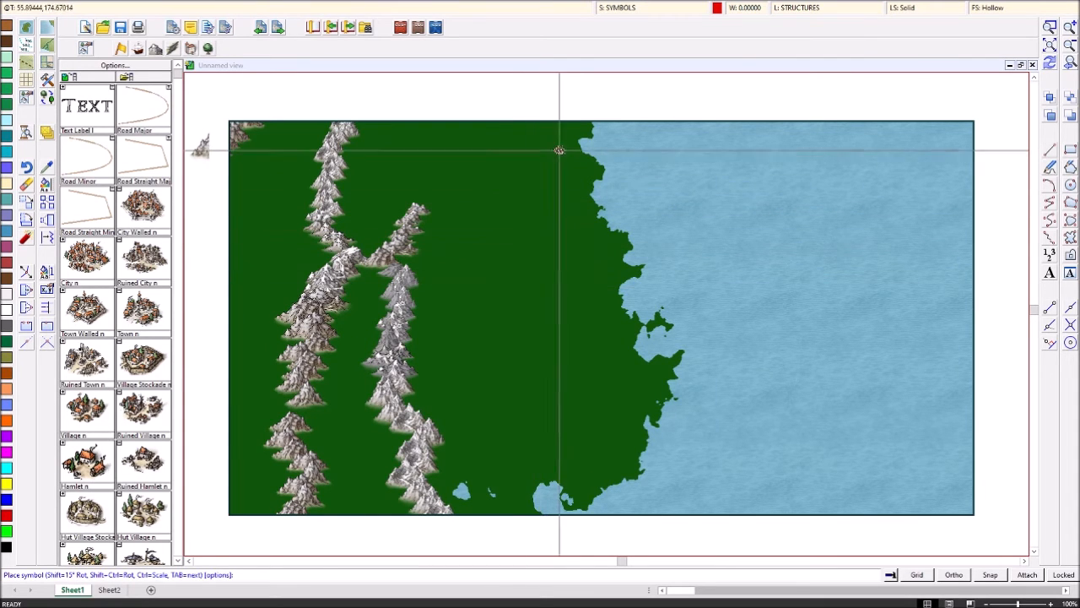
click(591, 164)
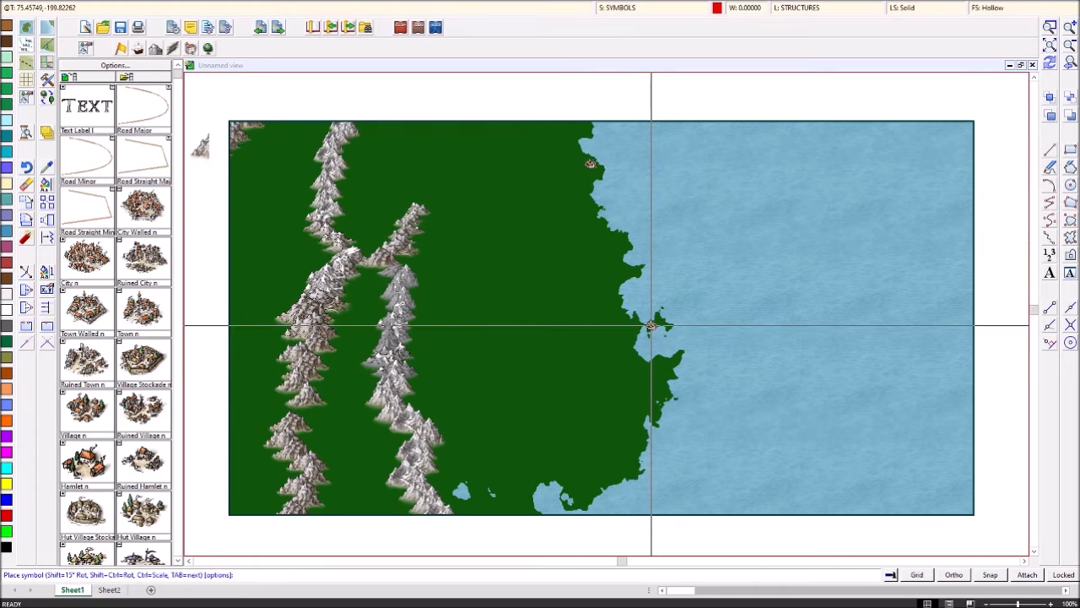
click(650, 325)
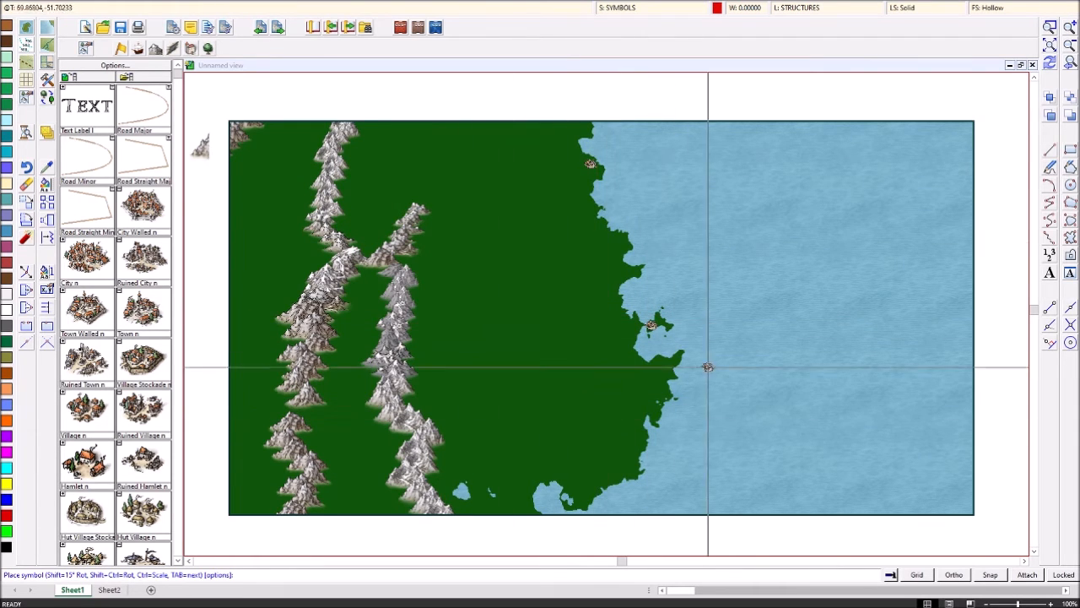
click(584, 498)
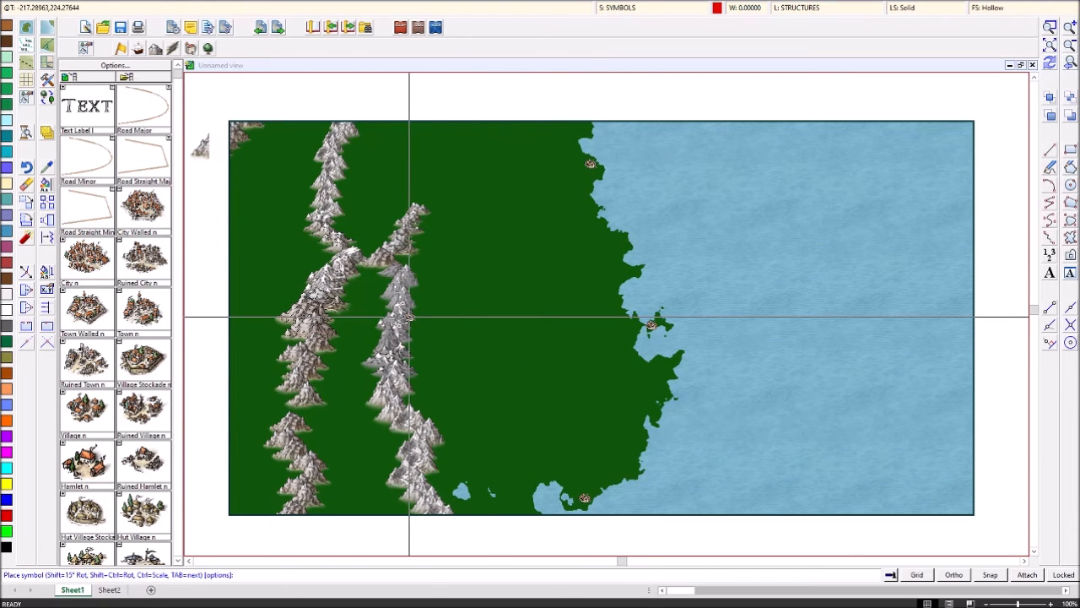
Inspect the walled city on the middle peninsula up close and remove the three placed cities
scroll(724, 378, up, 2)
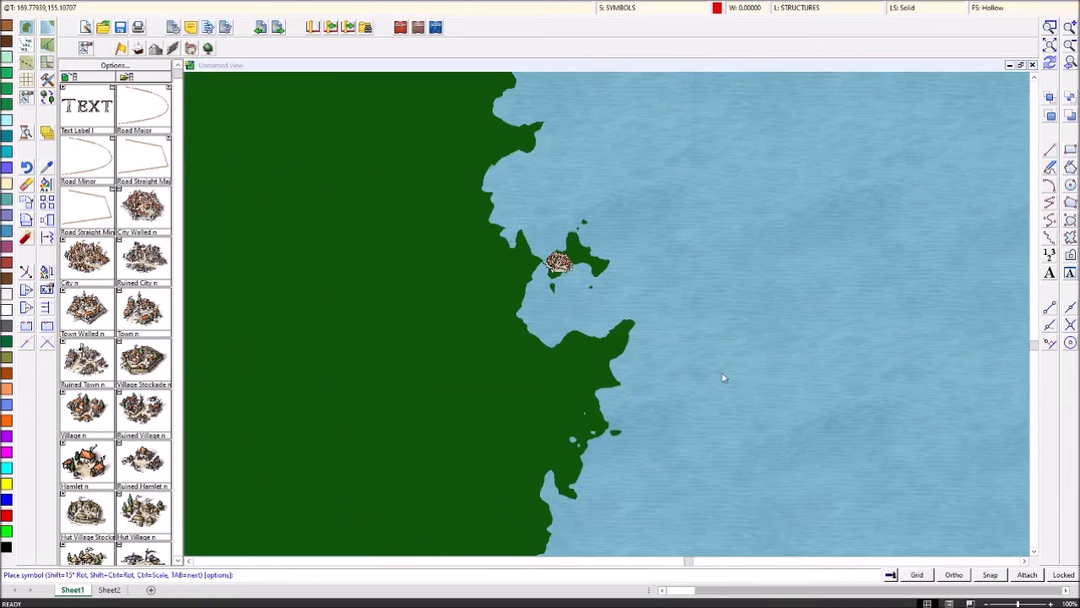
scroll(723, 378, up, 2)
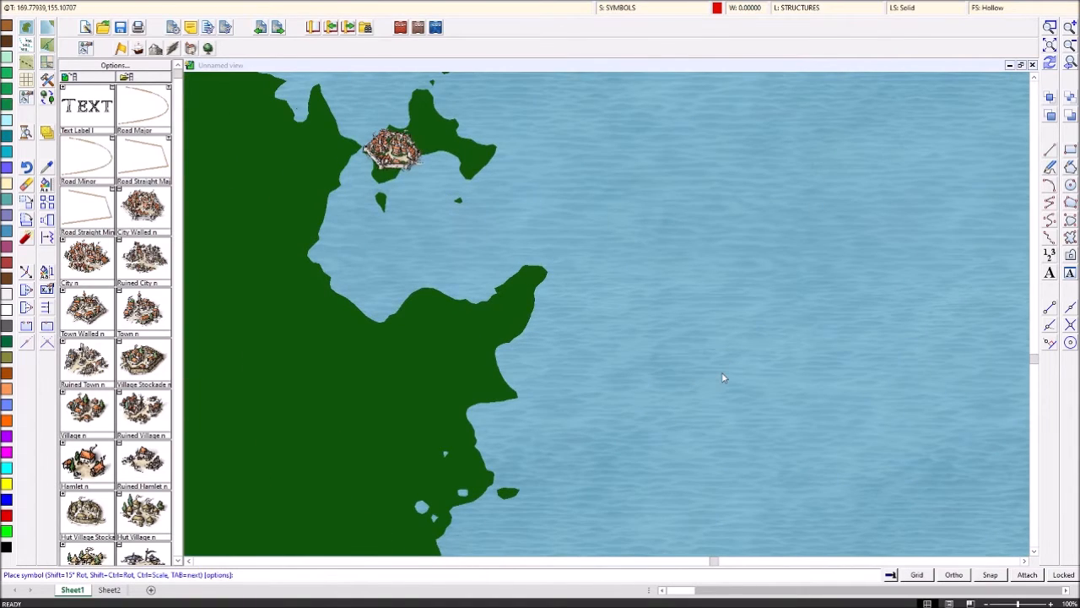
scroll(723, 378, down, 6)
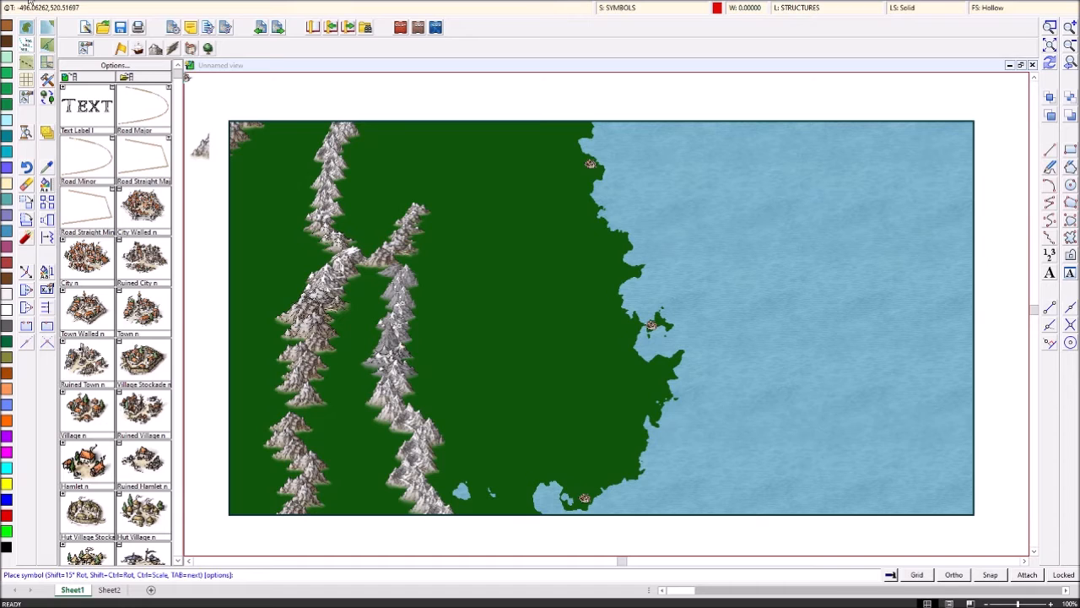
key(Escape)
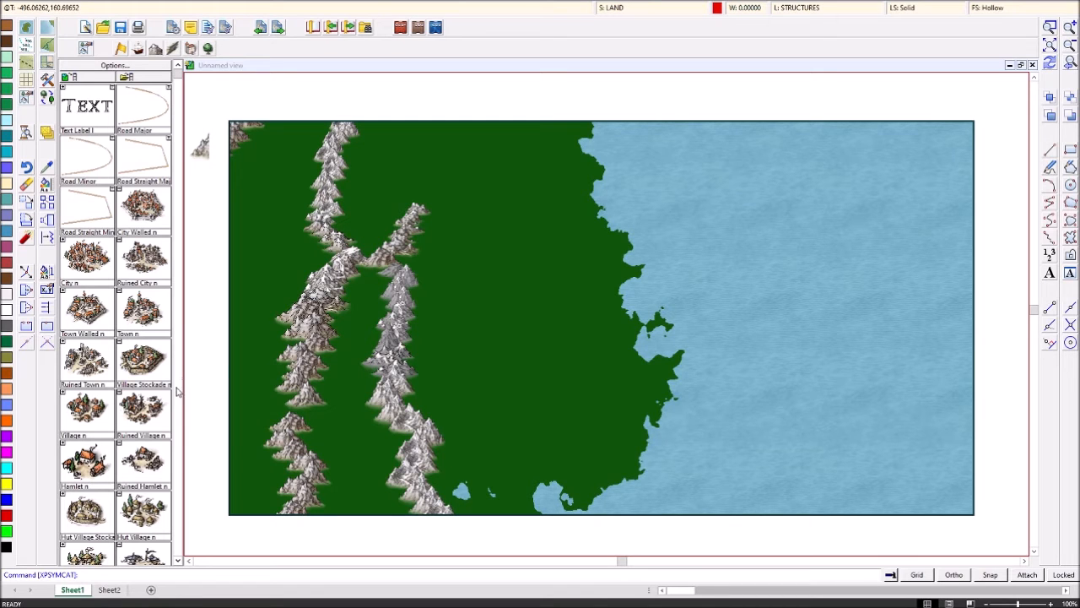
Look through the structure catalog's castles, towers, bridges, religious buildings and monuments, and return to its first symbols
scroll(112, 338, down, 10)
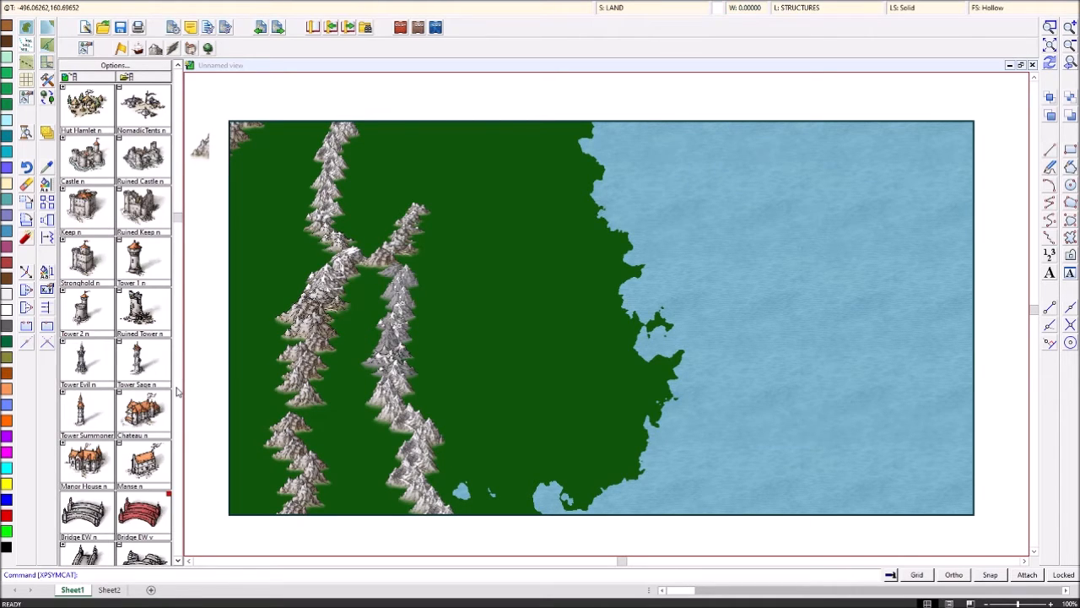
click(100, 369)
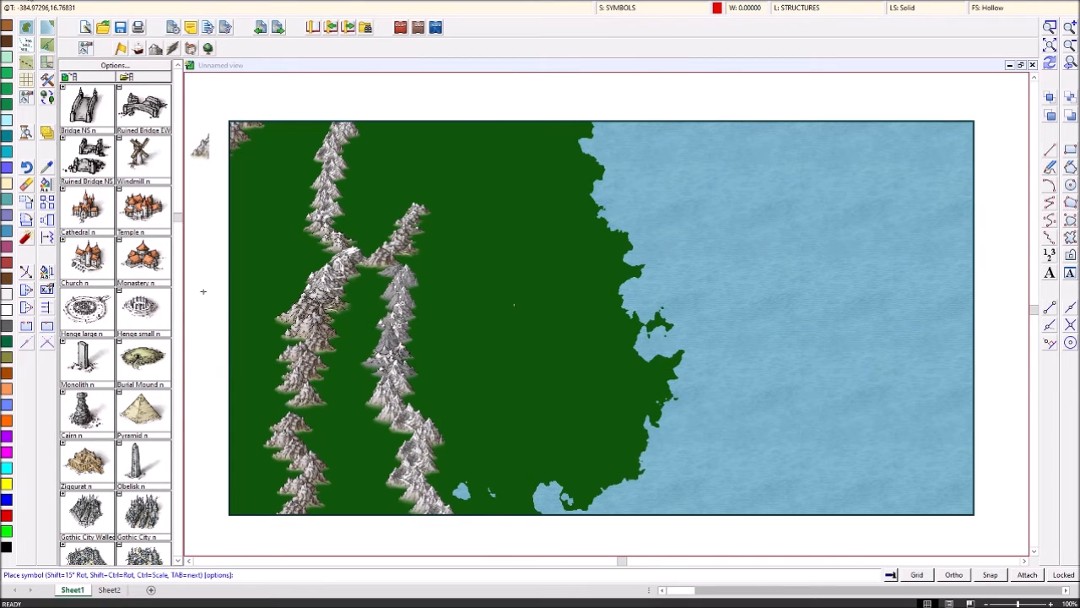
key(Escape)
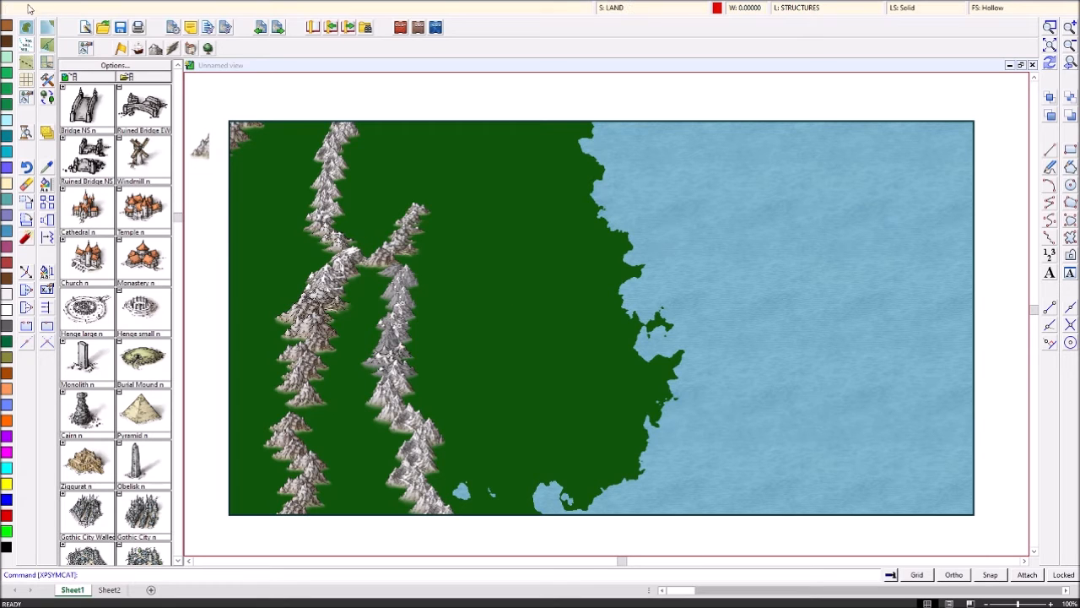
click(180, 83)
click(179, 82)
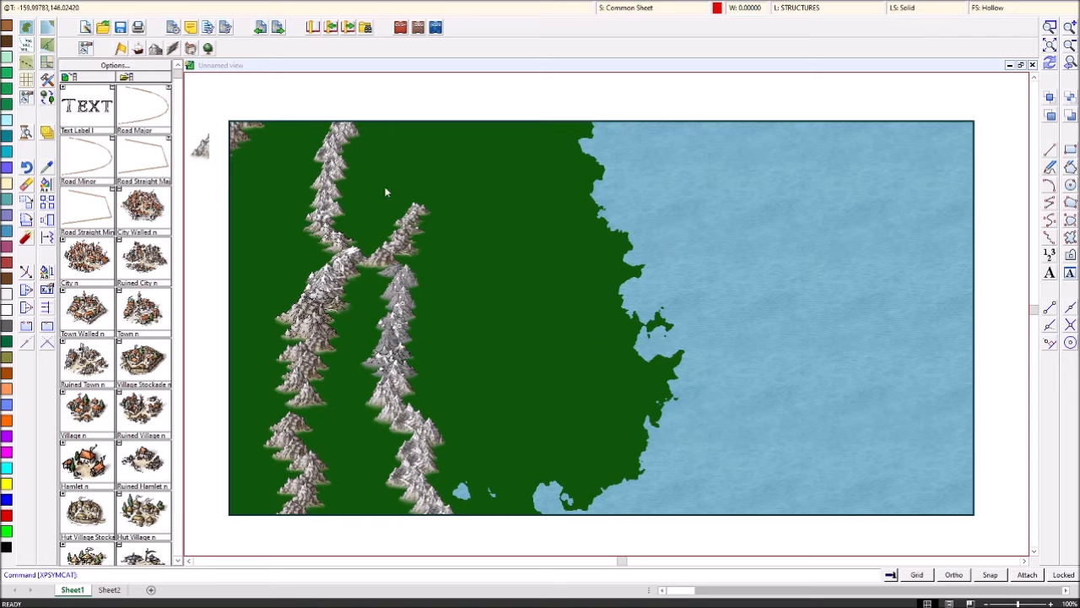
Finish with the structure symbols and open the vegetation symbol catalog
right_click(201, 147)
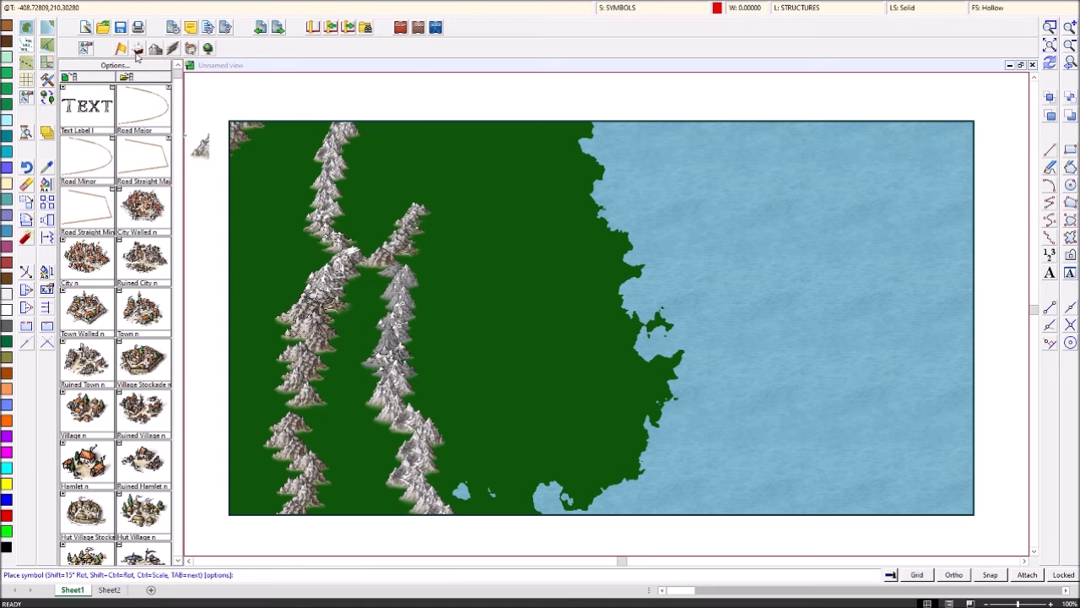
click(208, 49)
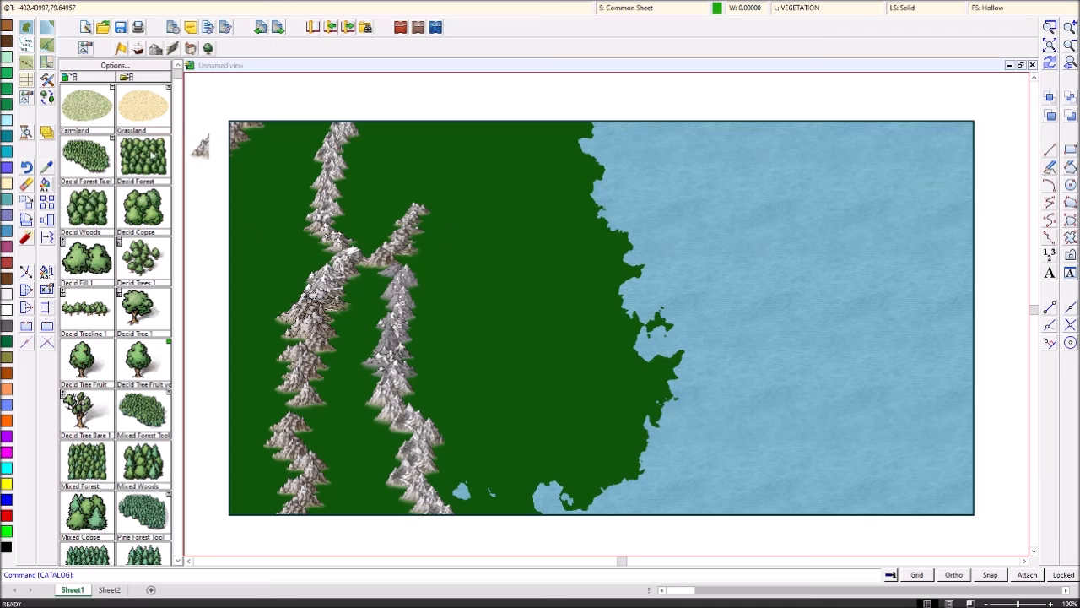
Try to outline a small triangular forest east of the northern mountains with the Decid Forest Tool
click(91, 157)
click(451, 219)
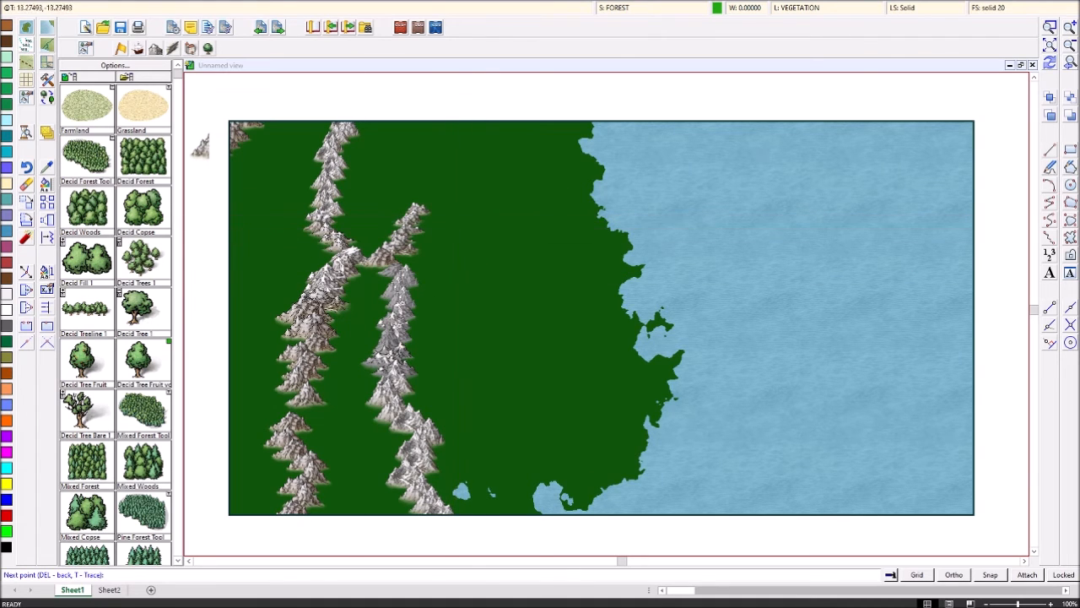
click(489, 241)
click(445, 264)
key(Escape)
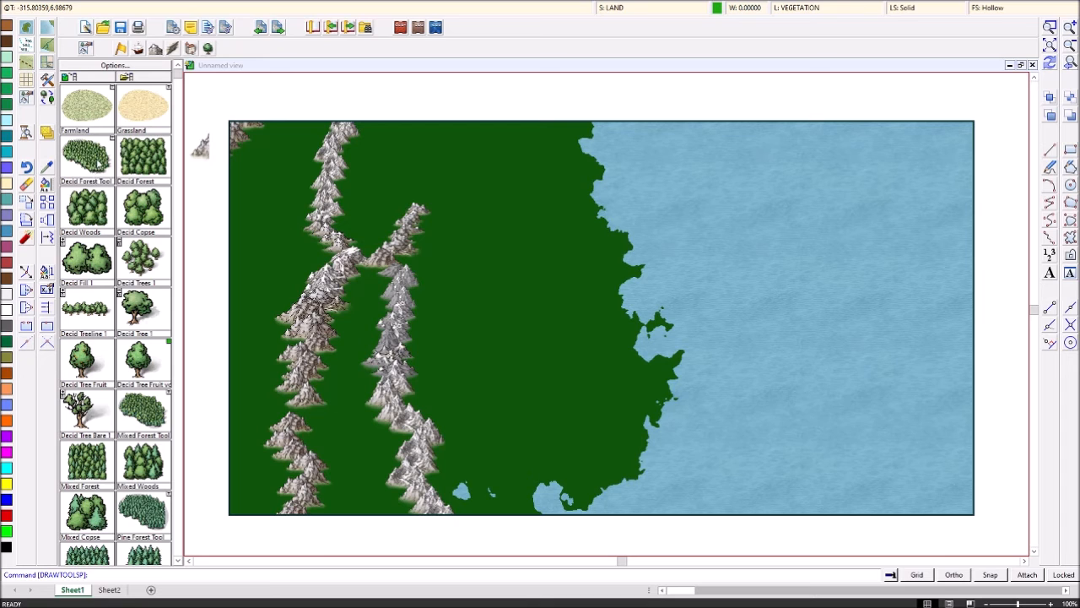
Place a cluster of small Decid Woods symbols just east of the short northern mountain spur
click(104, 215)
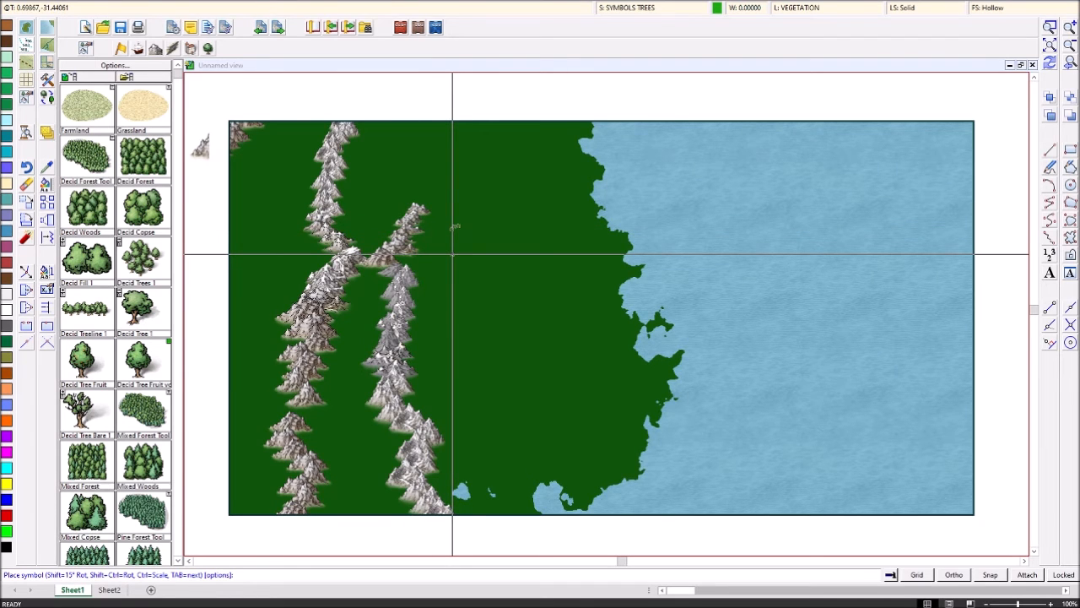
scroll(453, 253, up, 3)
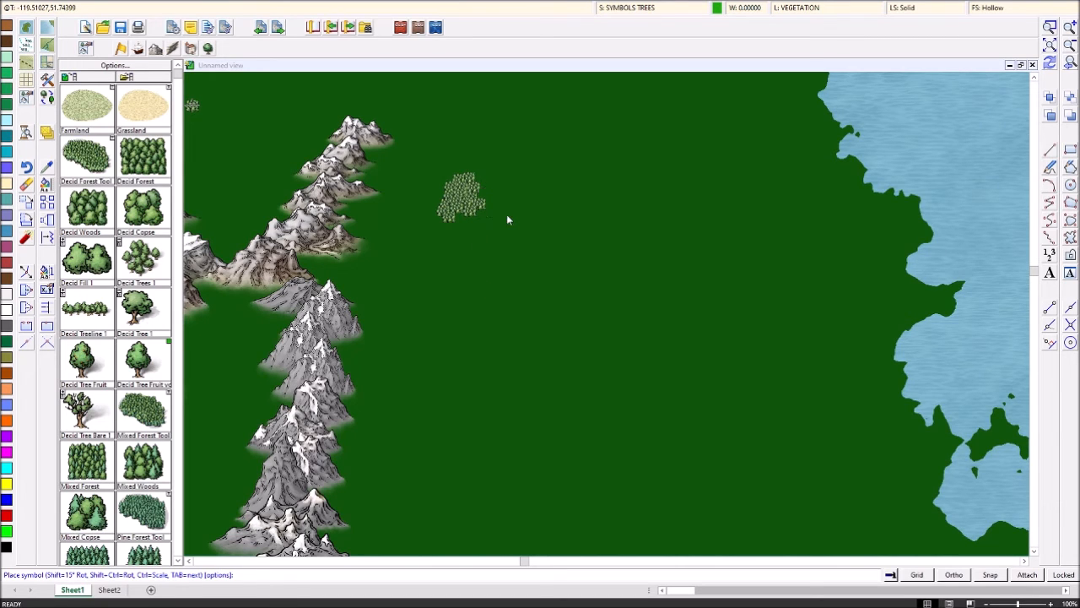
click(500, 149)
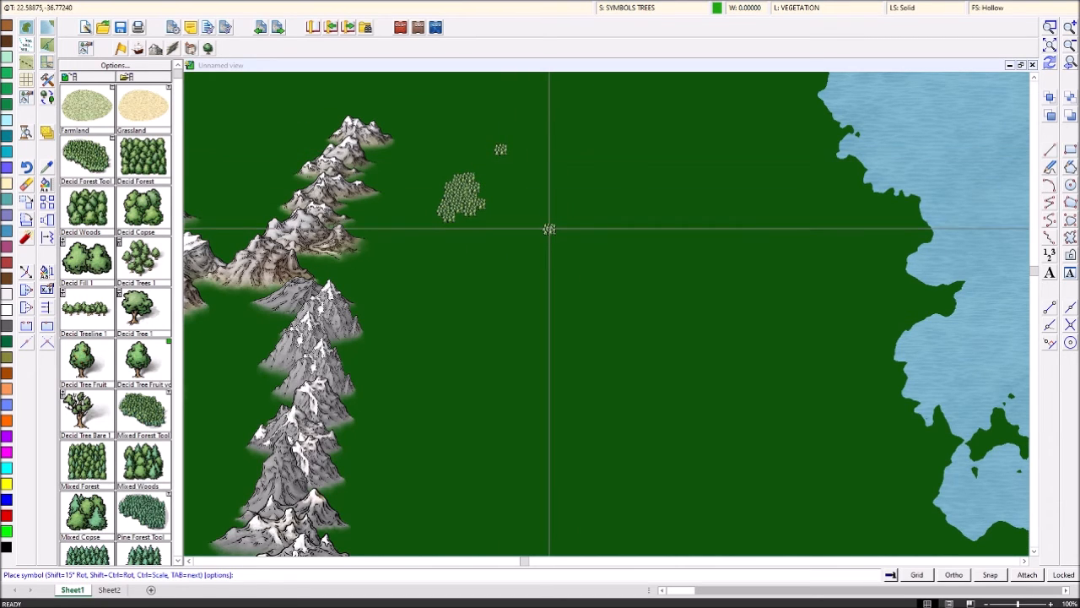
right_click(549, 228)
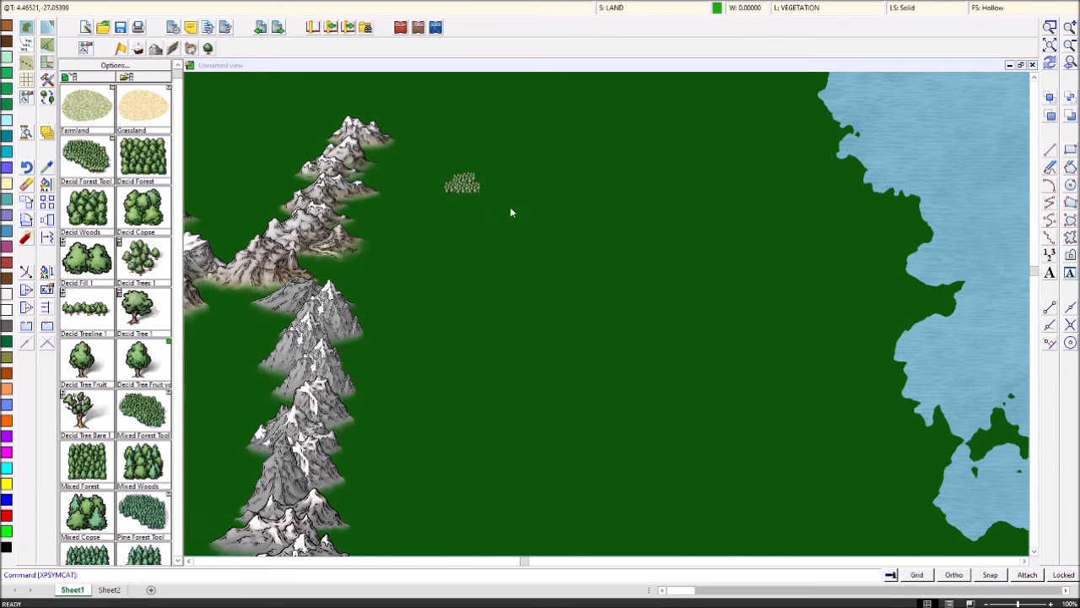
right_click(475, 183)
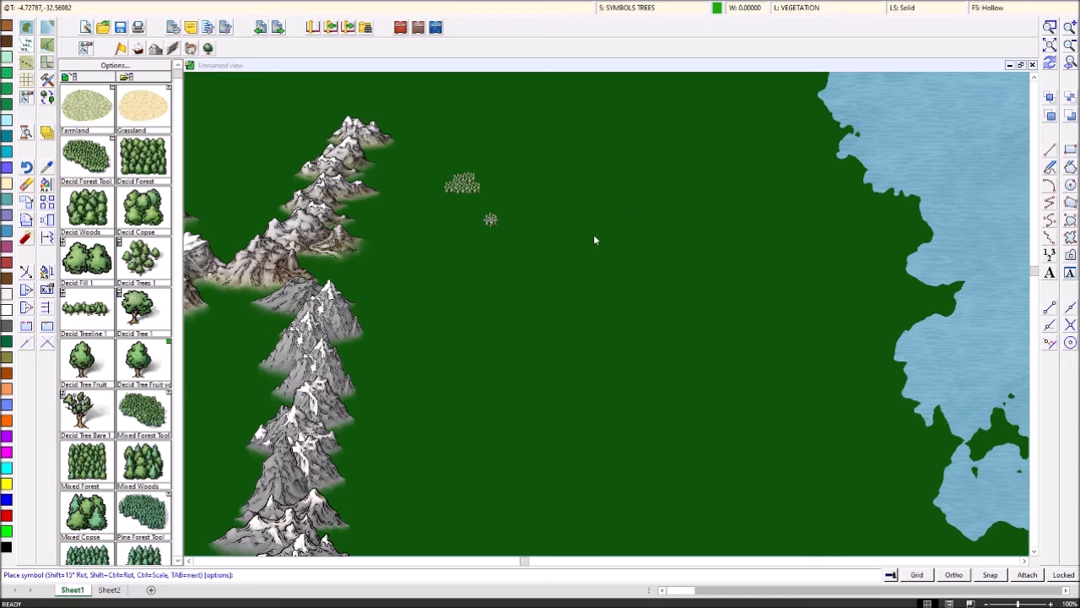
key(Escape)
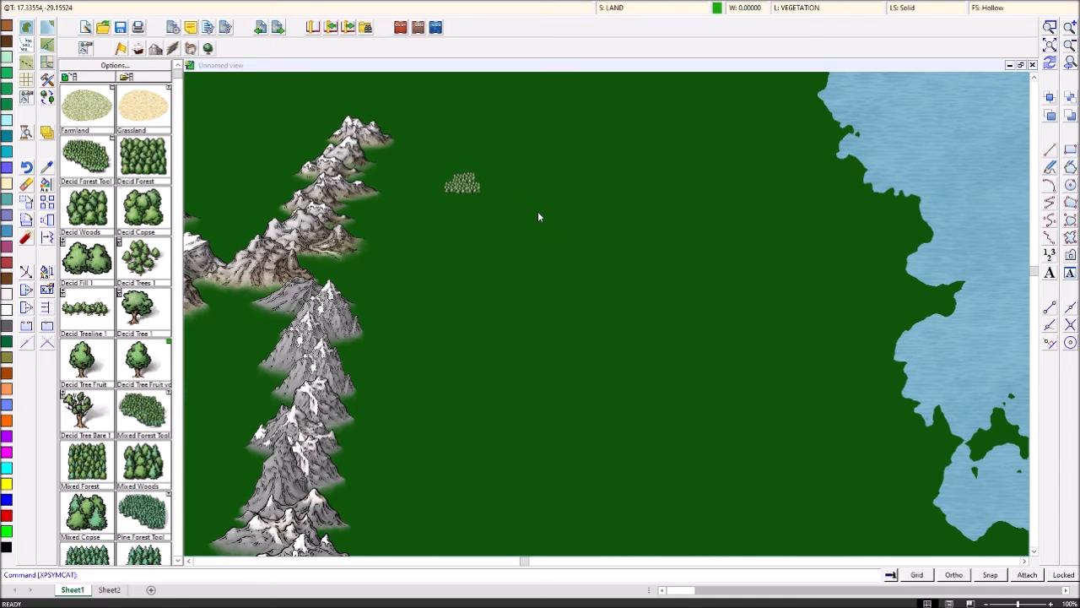
Try to erase woods symbols from the small forest patch east of the mountain spur
click(20, 189)
click(475, 190)
click(473, 179)
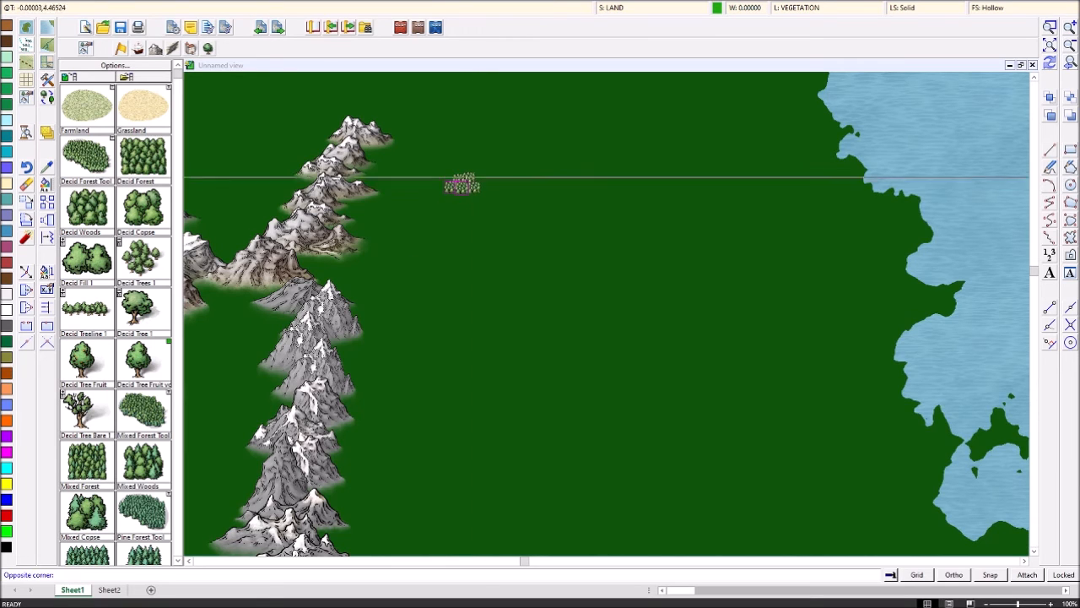
click(477, 186)
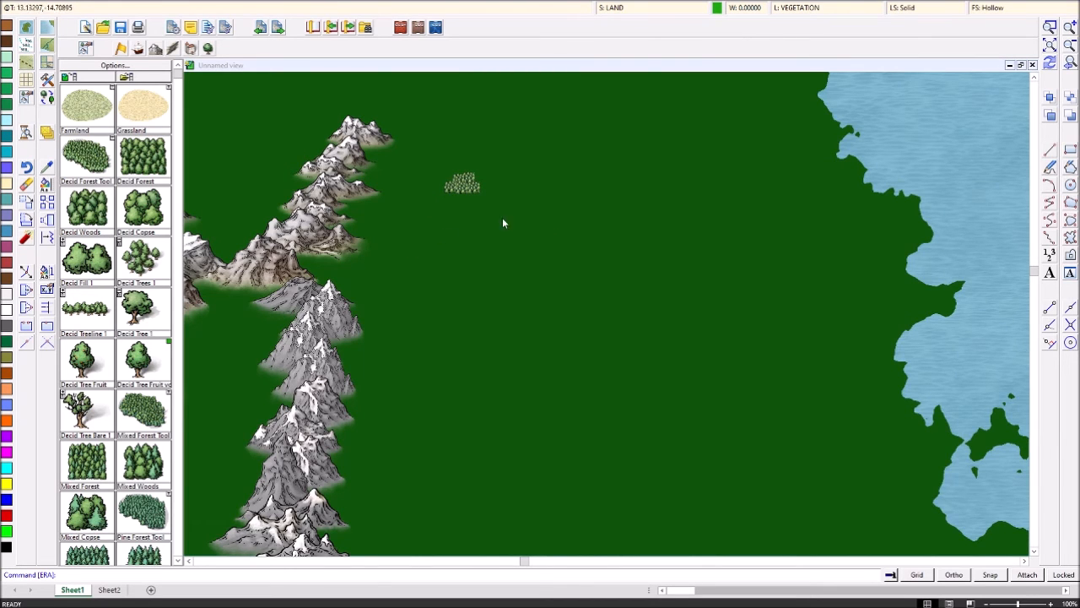
Look through the vegetation catalog down to its scrubland, cactus, swamp, marsh and jungle symbols
scroll(475, 319, down, 2)
scroll(475, 316, down, 2)
scroll(476, 315, up, 3)
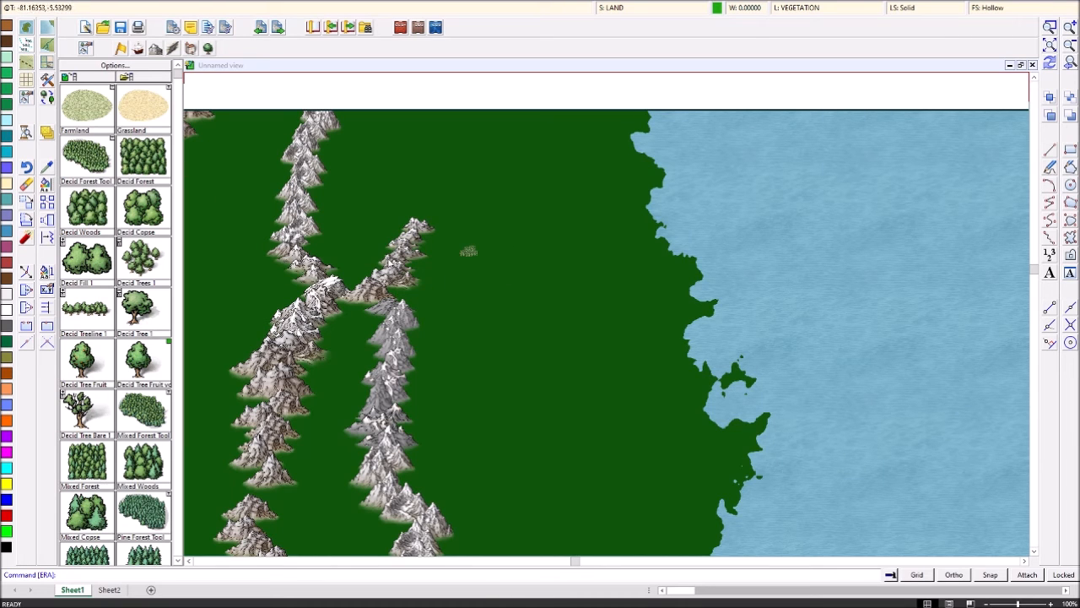
click(180, 366)
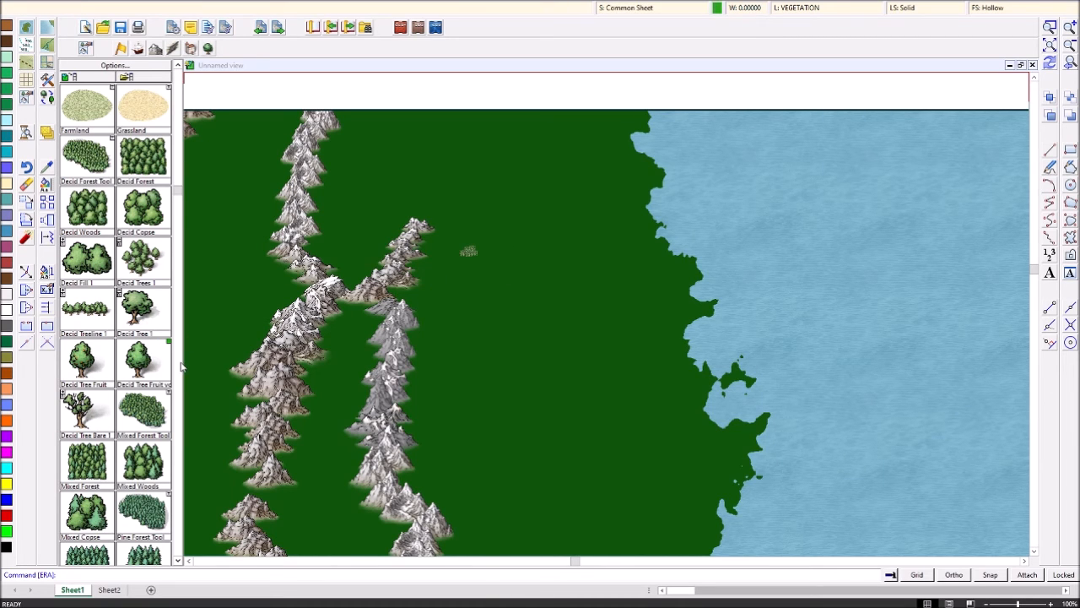
click(181, 366)
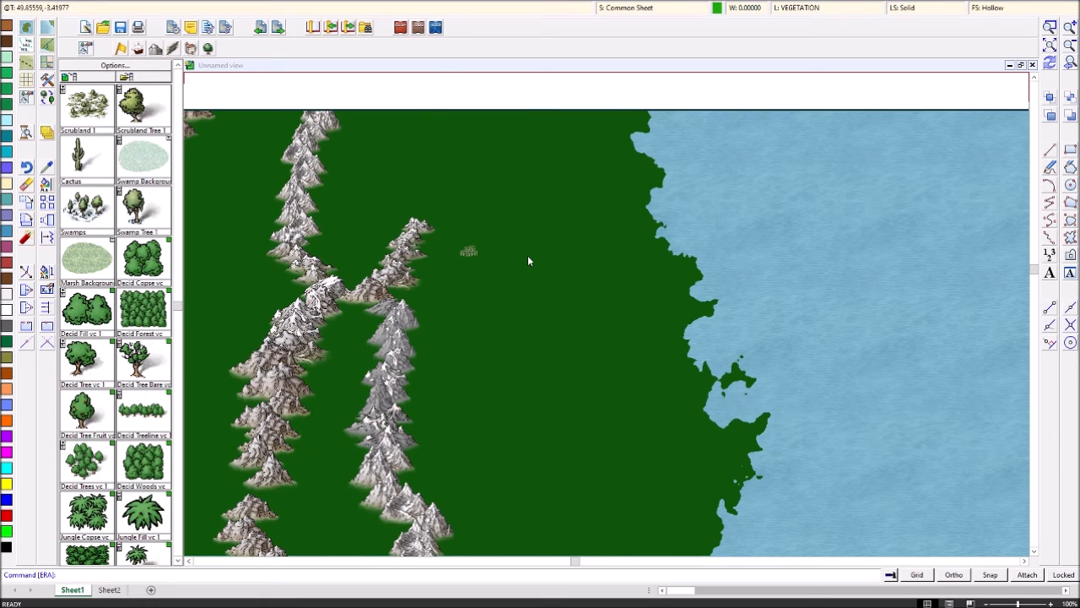
scroll(557, 322, up, 1)
scroll(558, 322, down, 1)
Try to erase the stray mountain symbol lying outside the map's northwestern border
scroll(558, 322, down, 8)
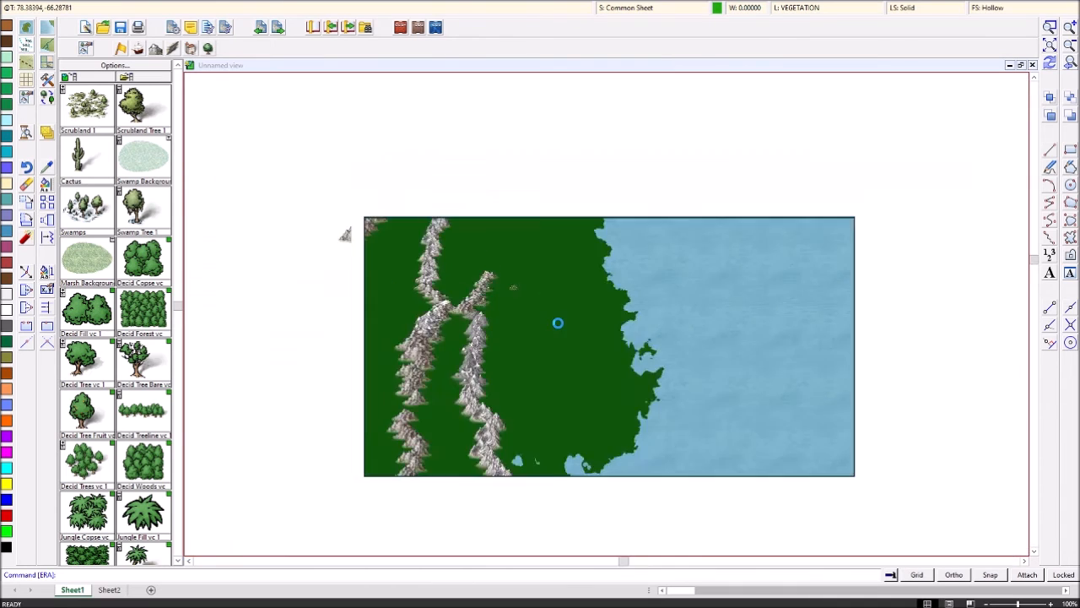
scroll(558, 322, up, 7)
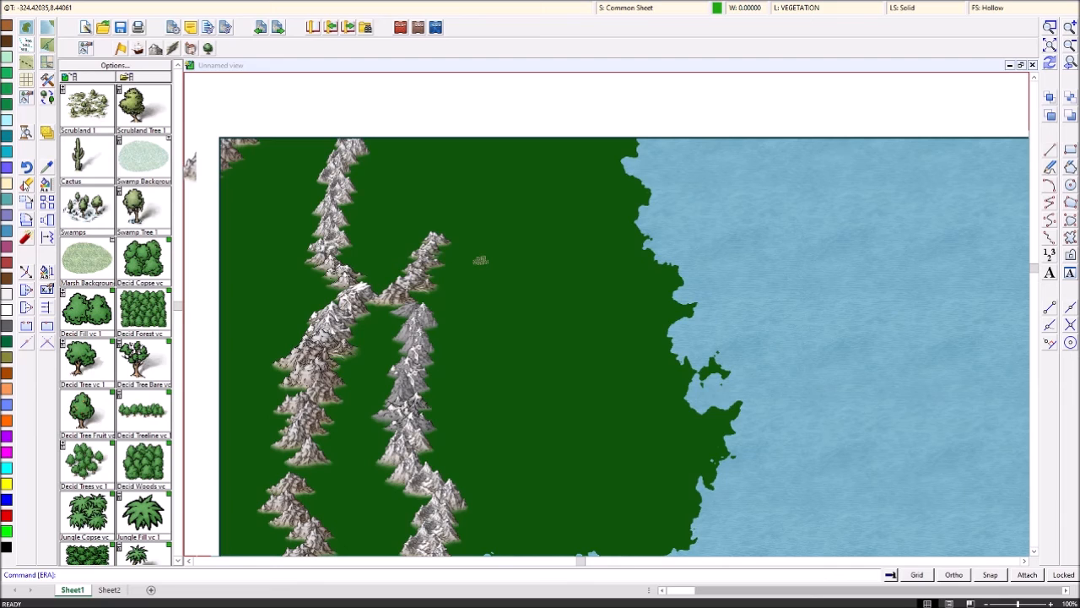
click(26, 184)
click(191, 173)
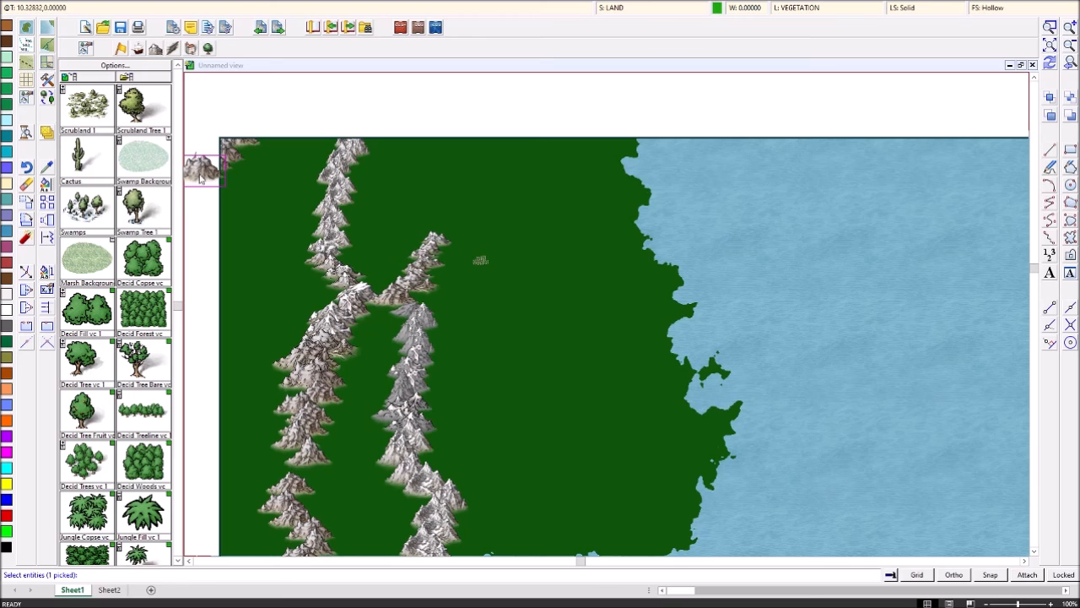
right_click(198, 182)
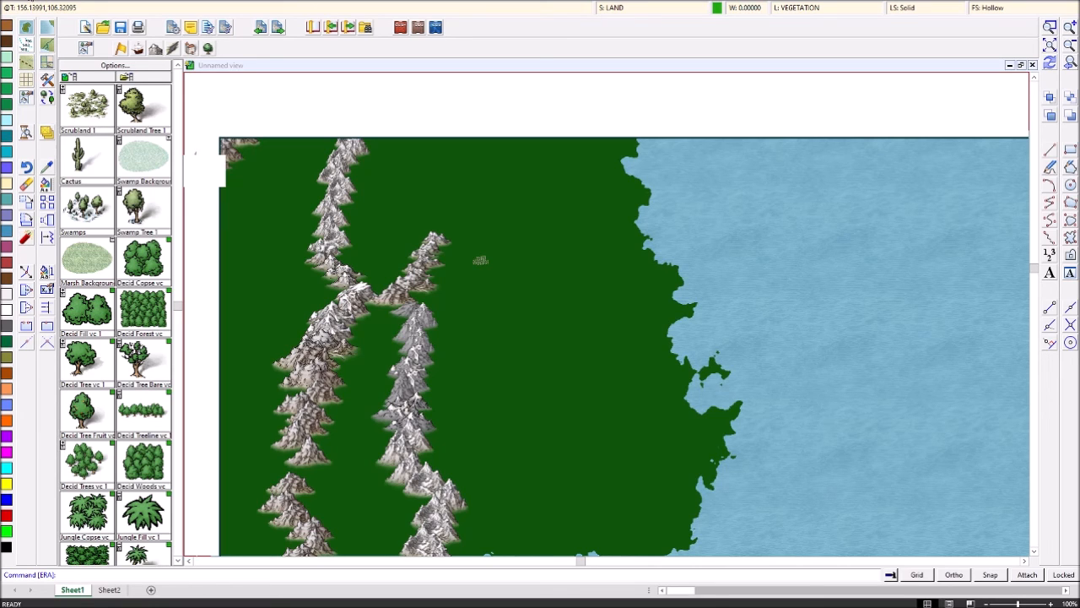
right_click(461, 109)
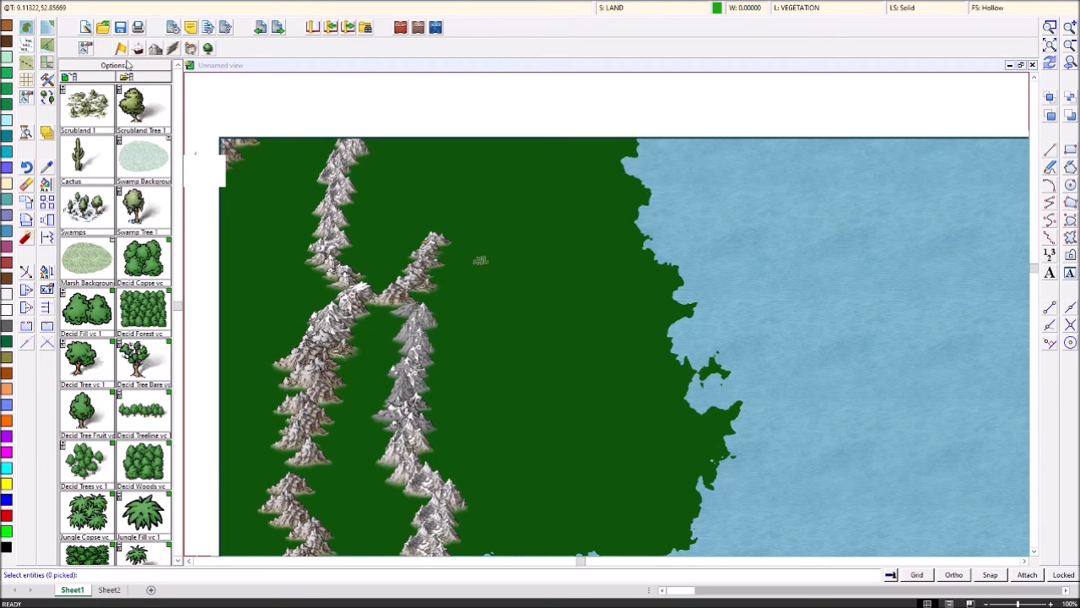
key(Escape)
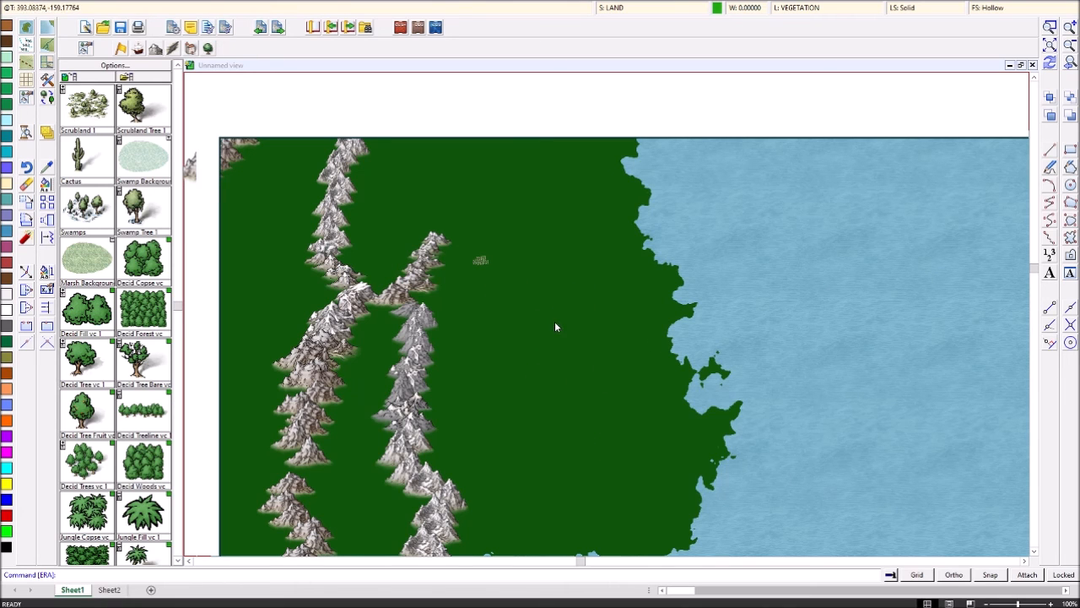
scroll(618, 400, down, 1)
scroll(619, 400, up, 1)
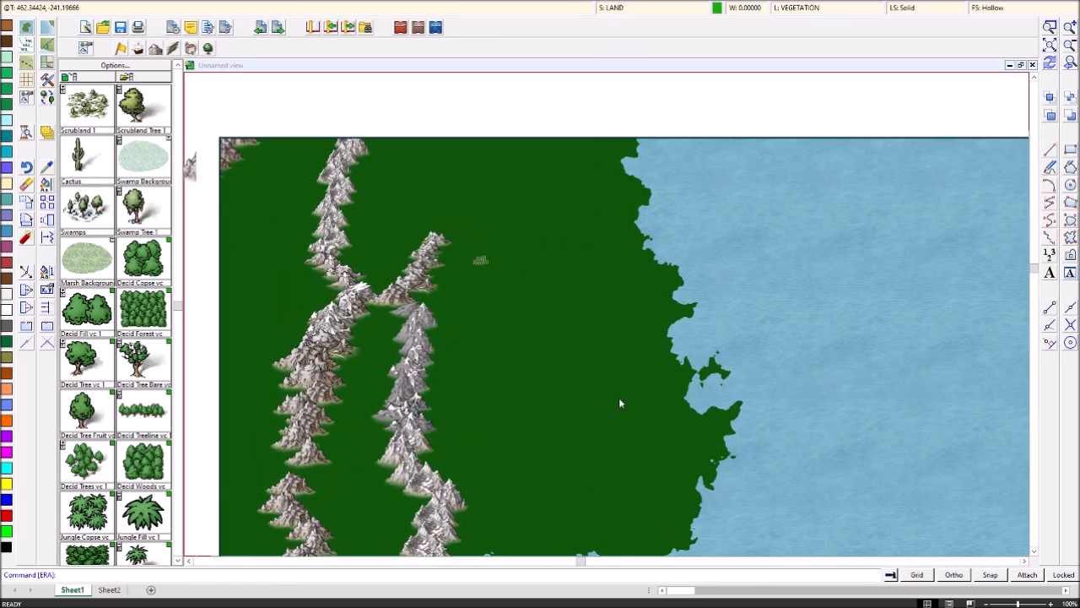